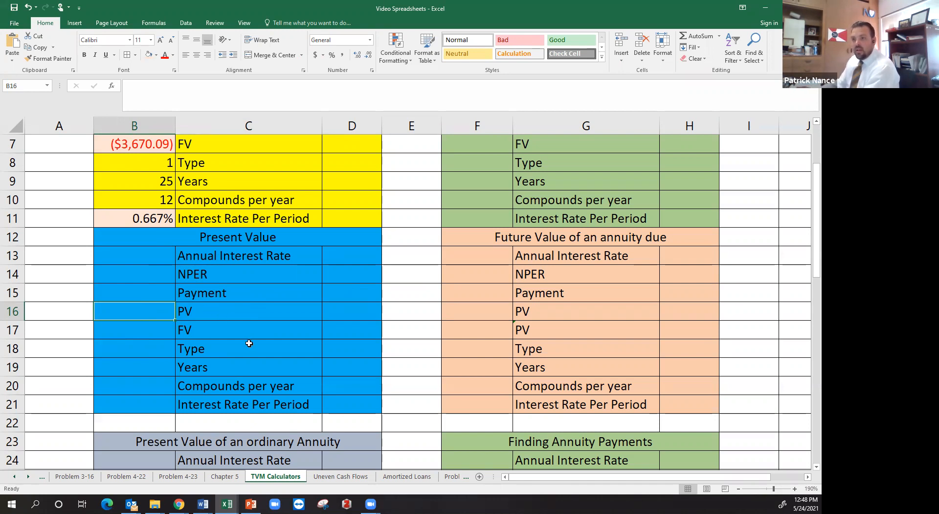
Step: Clear the old Future Value problem statement from cell B1
scroll(249, 343, "up", 2)
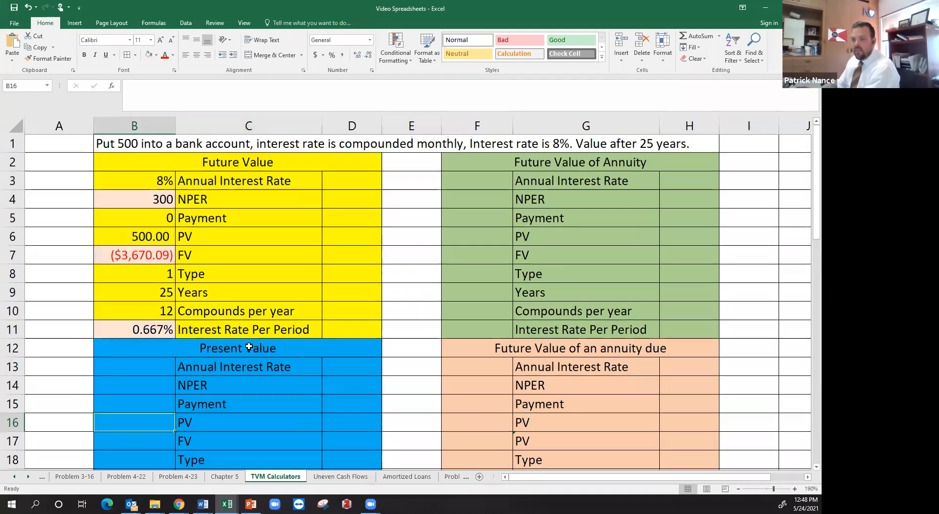
left_click(141, 146)
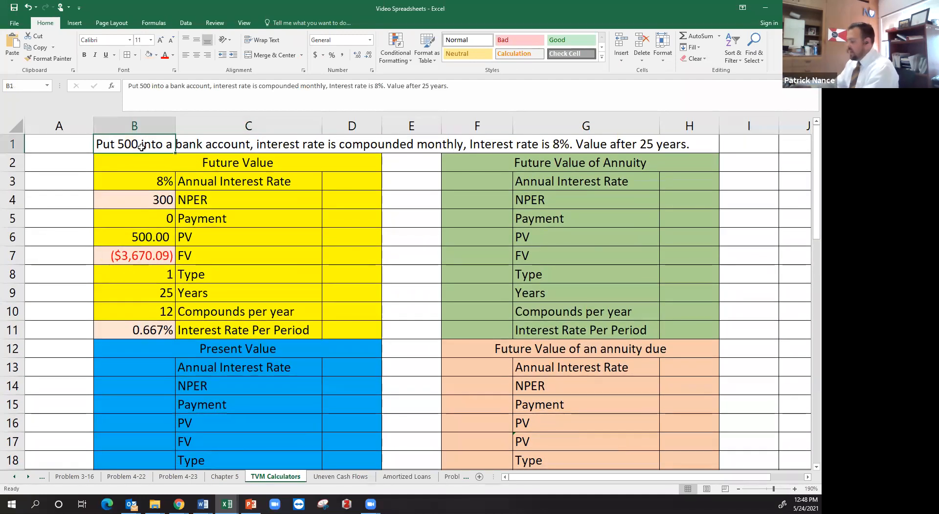
key("Delete")
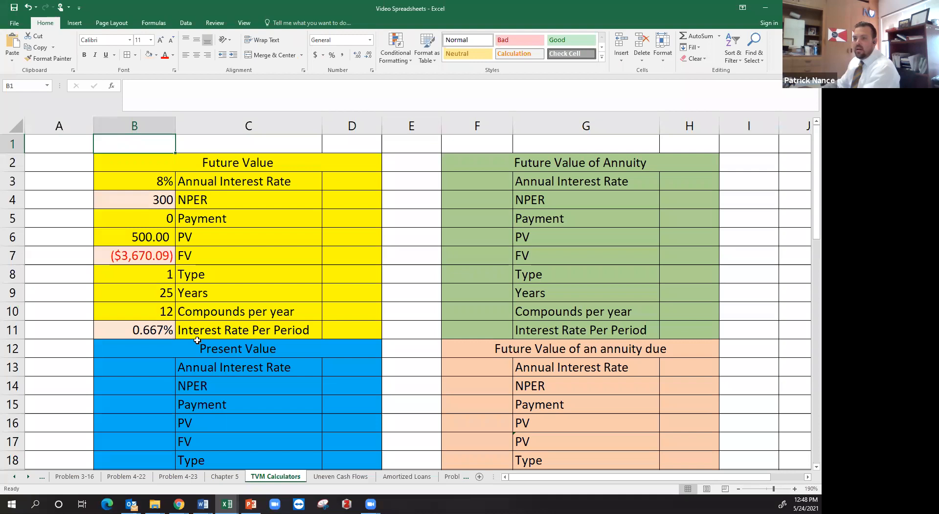
Step: Enter in A22 the text "I am going to receive 100,000 in 15 years. Value of that payment today based on a discount rate of 9%."
scroll(201, 342, "down", 2)
left_click_drag(222, 240, 216, 404)
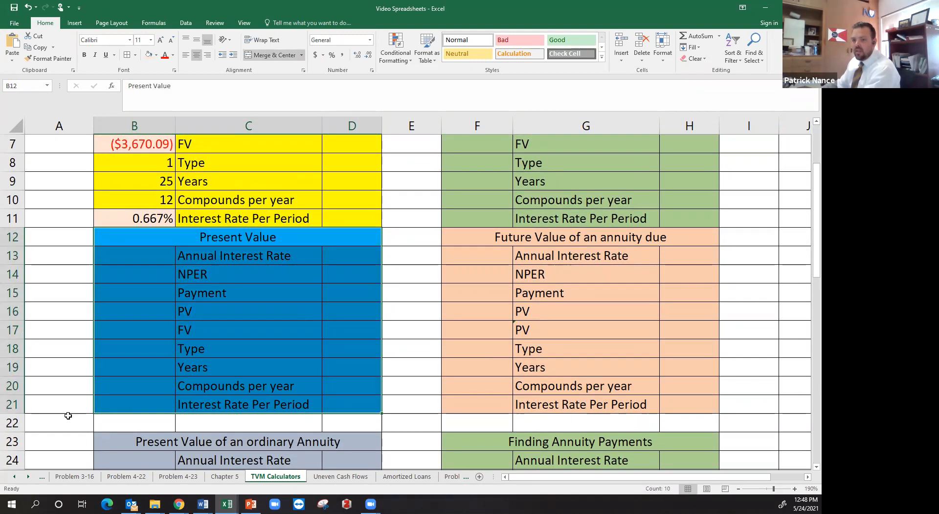
left_click(66, 416)
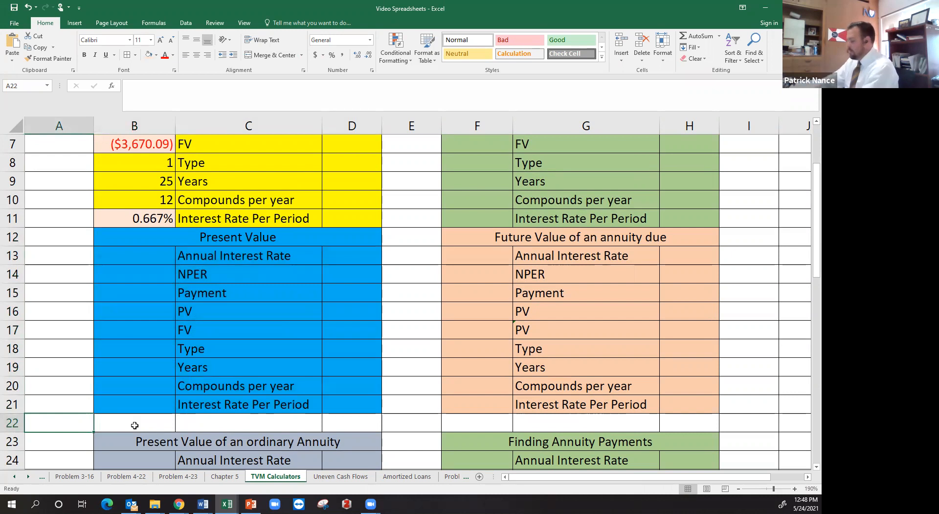
type("I")
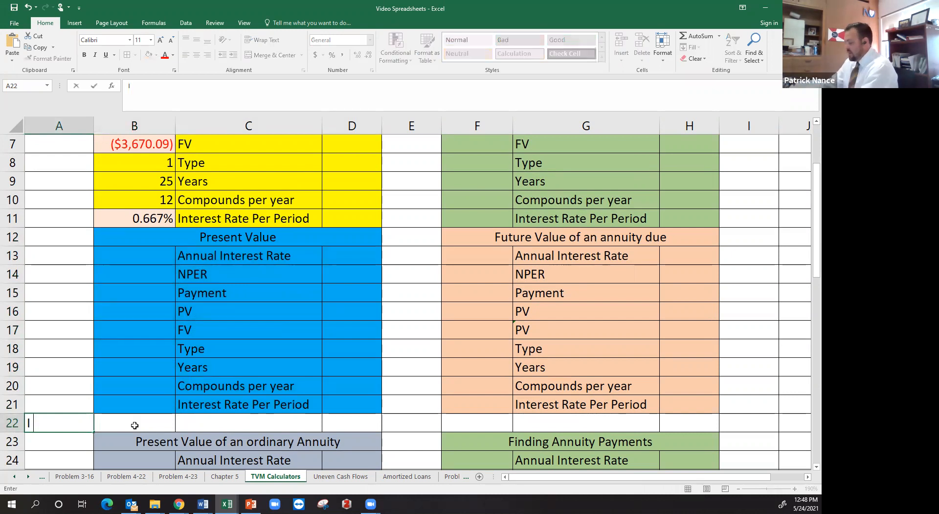
type(" am going to receive")
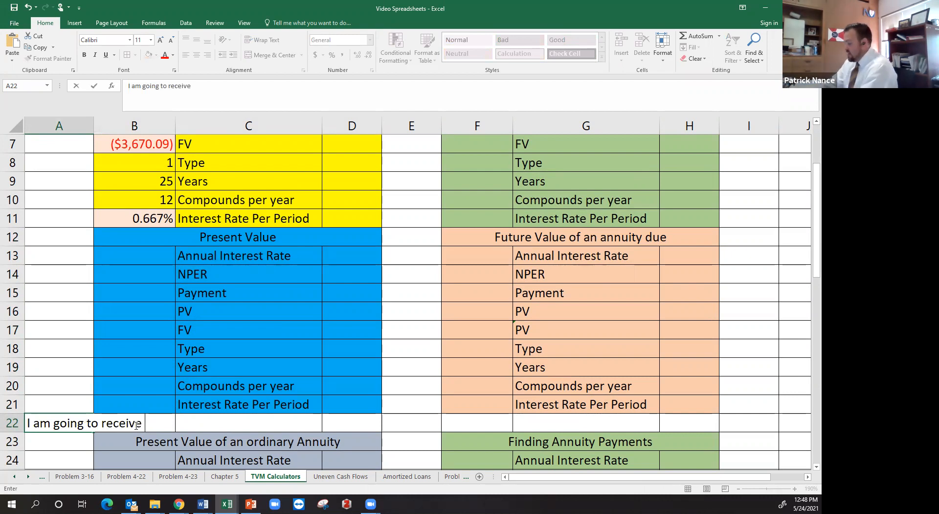
type(" 100,000 in 15 years")
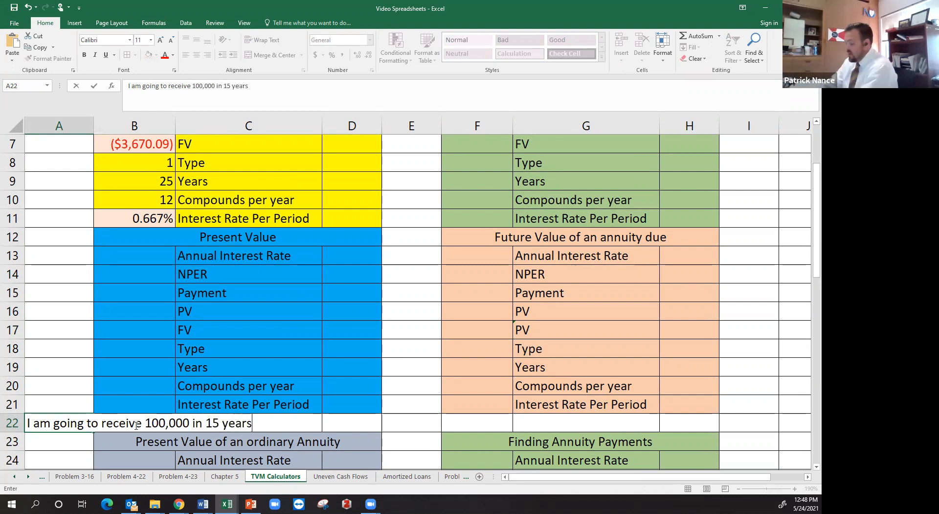
type(". Value of that payment today based on a discount rate or")
key("BackSpace")
type("f")
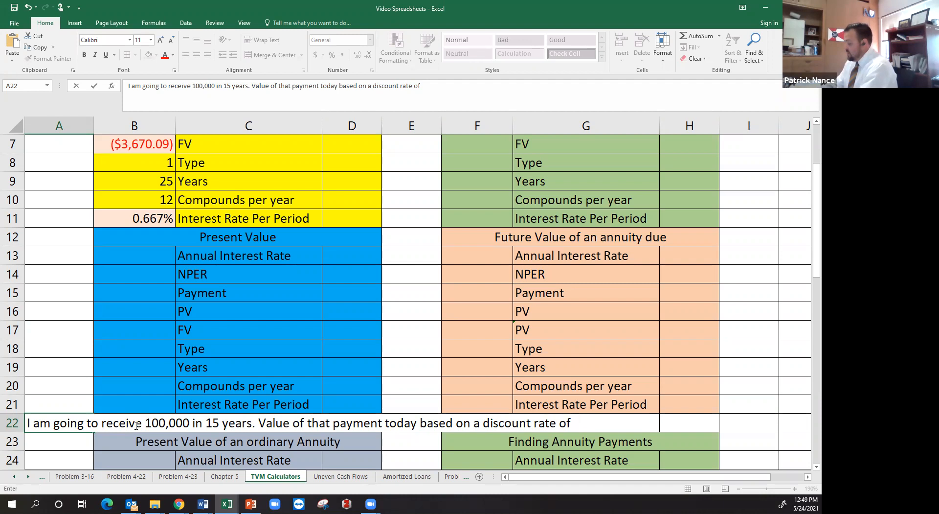
type(" 9%.")
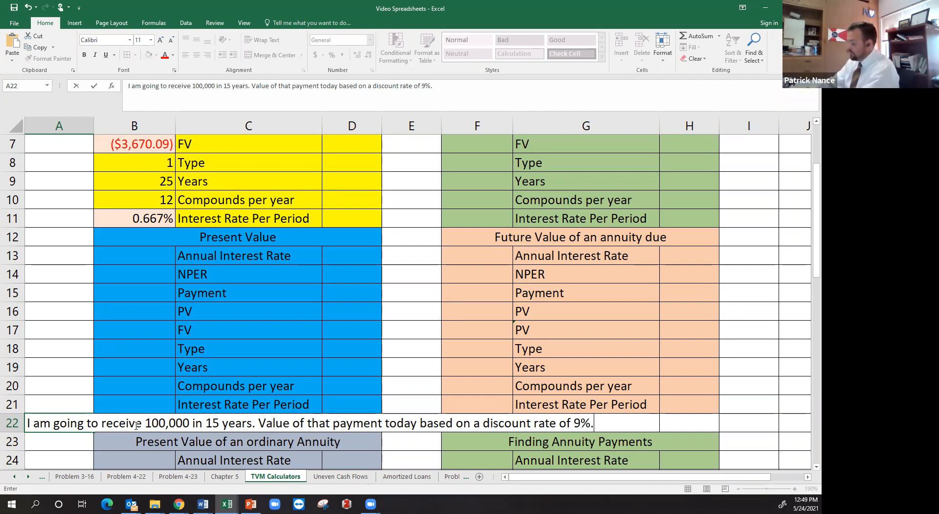
key("Return")
Step: Review the problem statement in row 22 against the PV and FV rows of the Present Value calculator
left_click(145, 423)
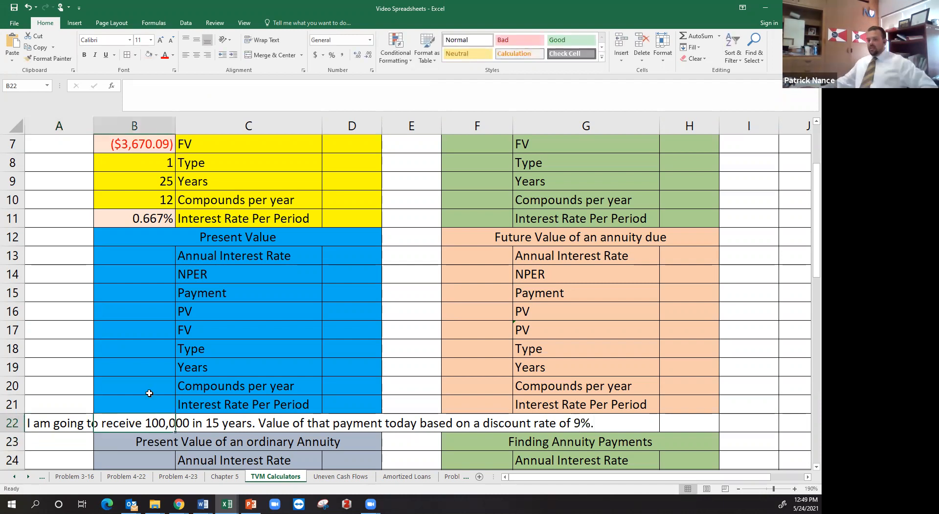
left_click(59, 422)
left_click(87, 409)
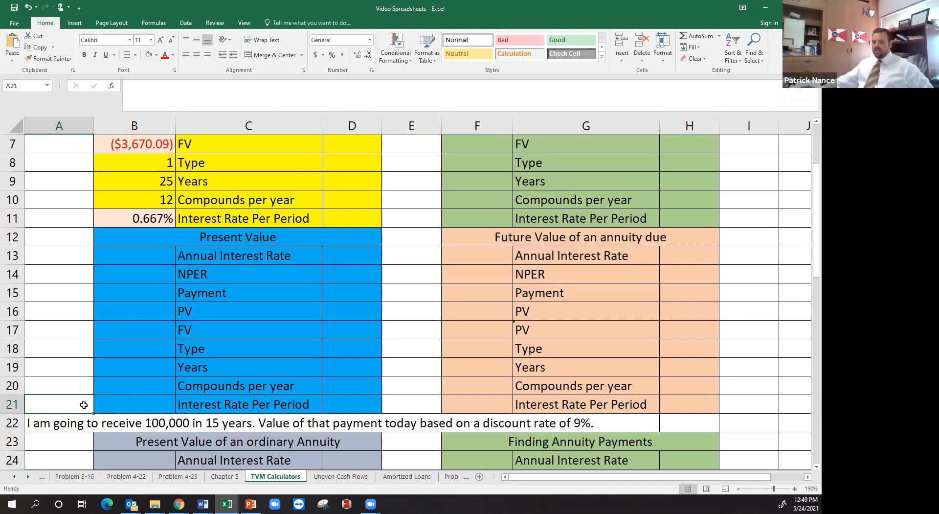
left_click(438, 428)
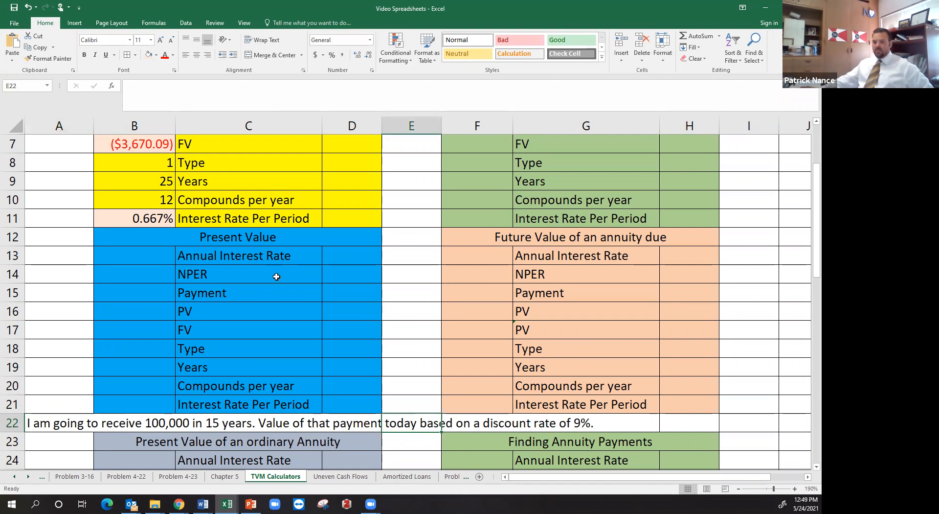
scroll(276, 276, "up", 2)
scroll(272, 241, "down", 1)
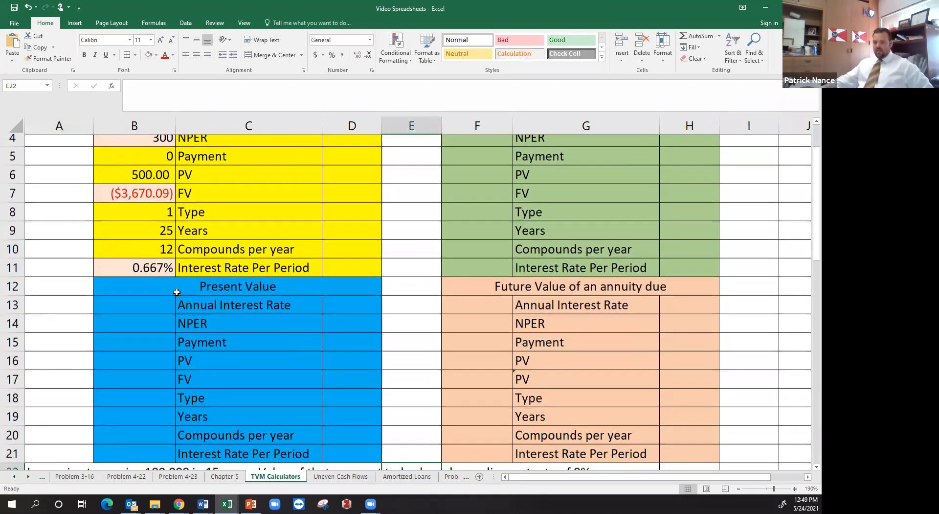
scroll(176, 292, "down", 1)
left_click(160, 309)
left_click(150, 333)
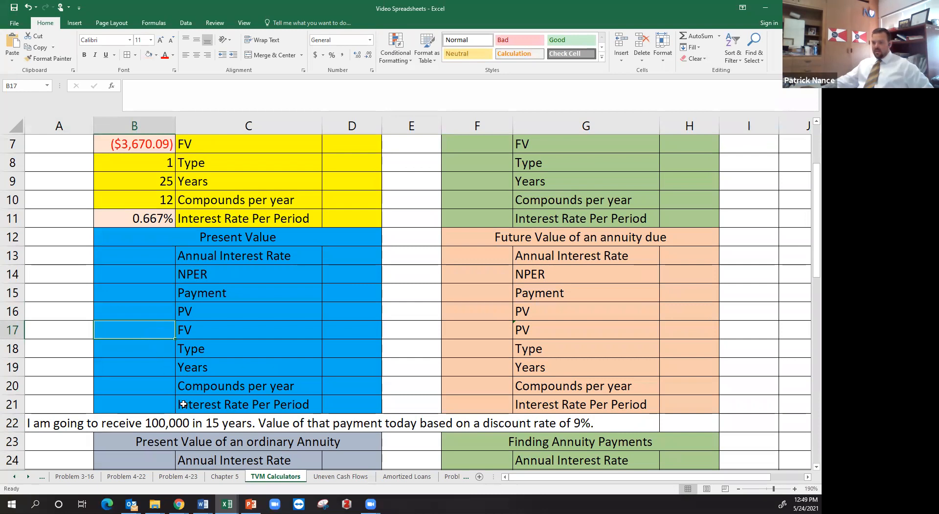
left_click(507, 425)
left_click(76, 422)
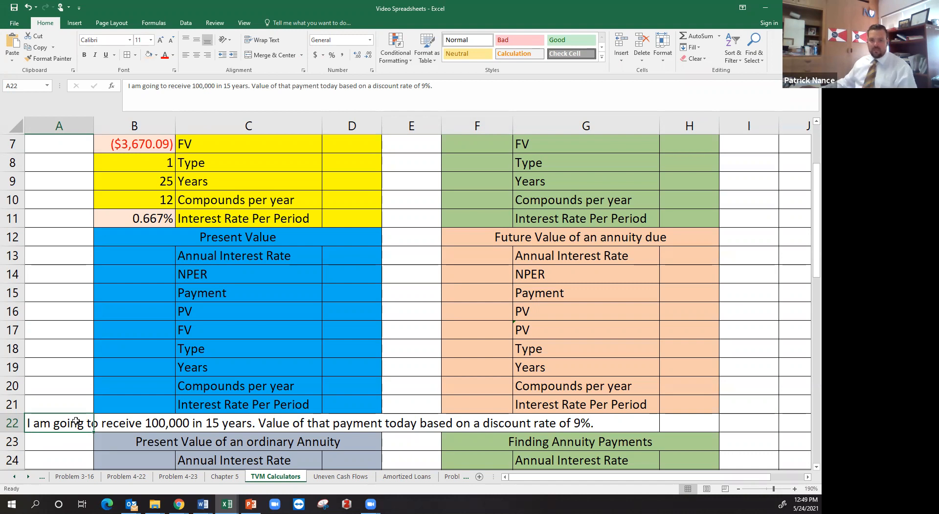
Step: Set the Present Value calculator's Annual Interest Rate in B13 to 9%
left_click(142, 258)
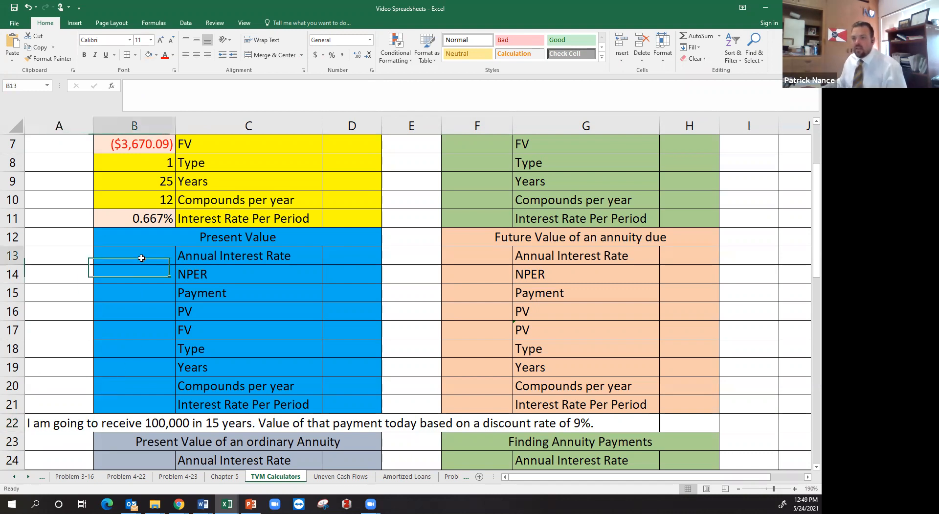
type("9")
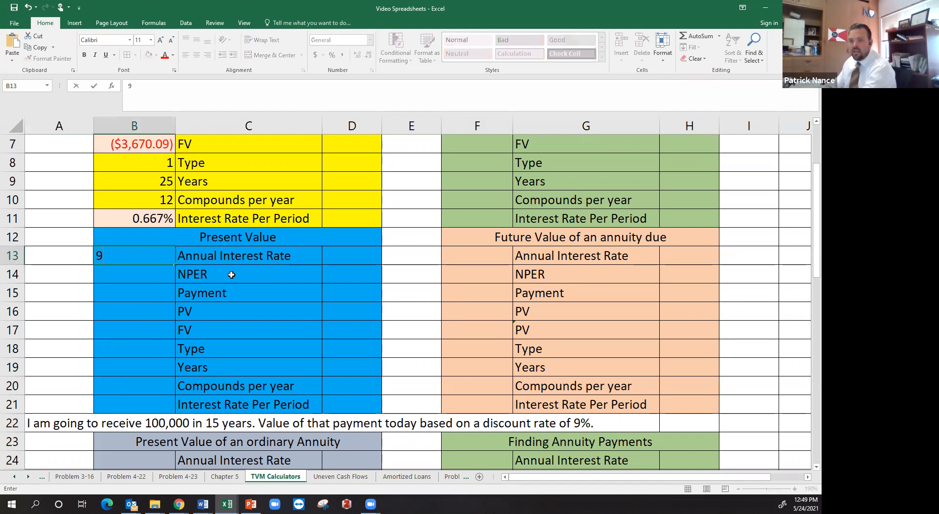
type("%")
key("Return")
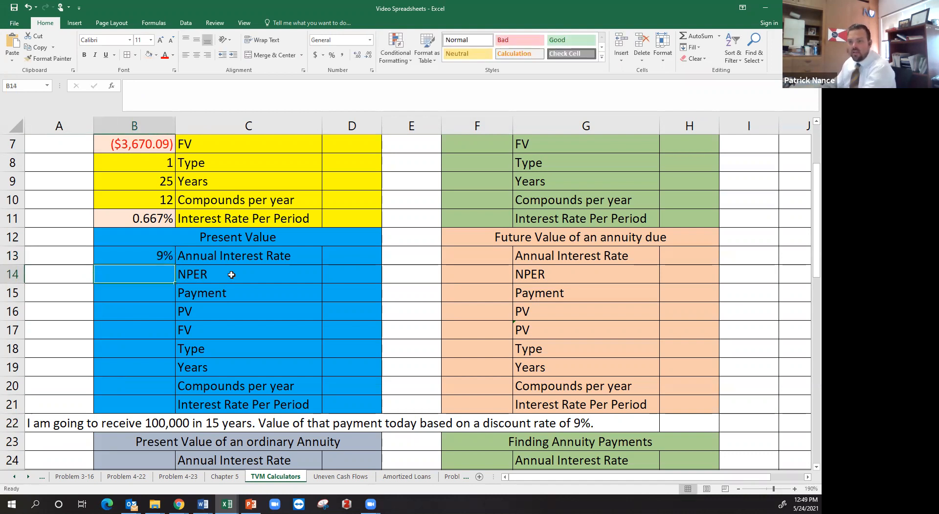
Step: Calculate NPER in B14 by multiplying compounds per year by years with the formula =B20*B19
type("=")
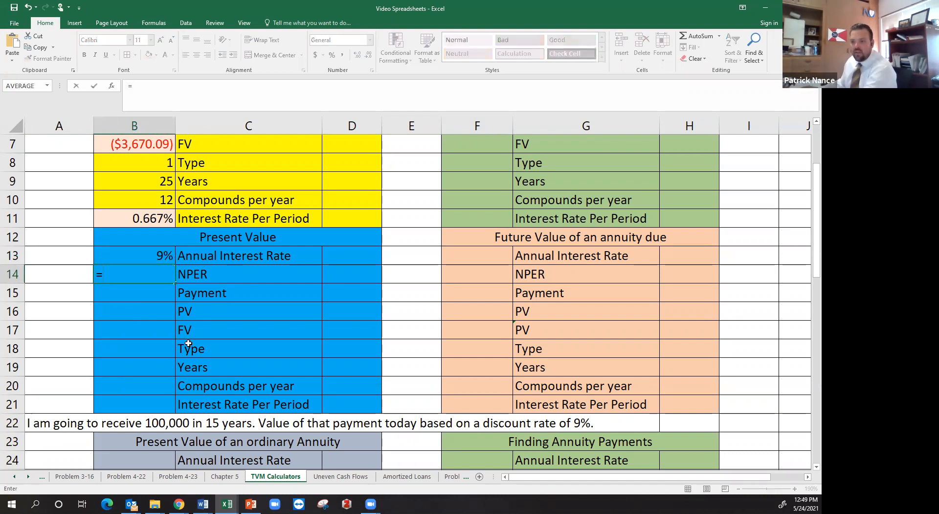
left_click(162, 385)
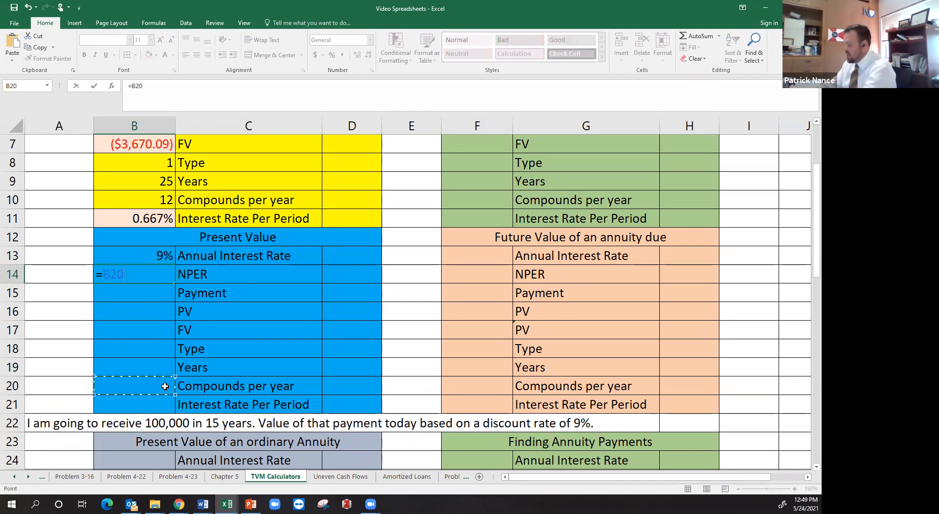
type("*")
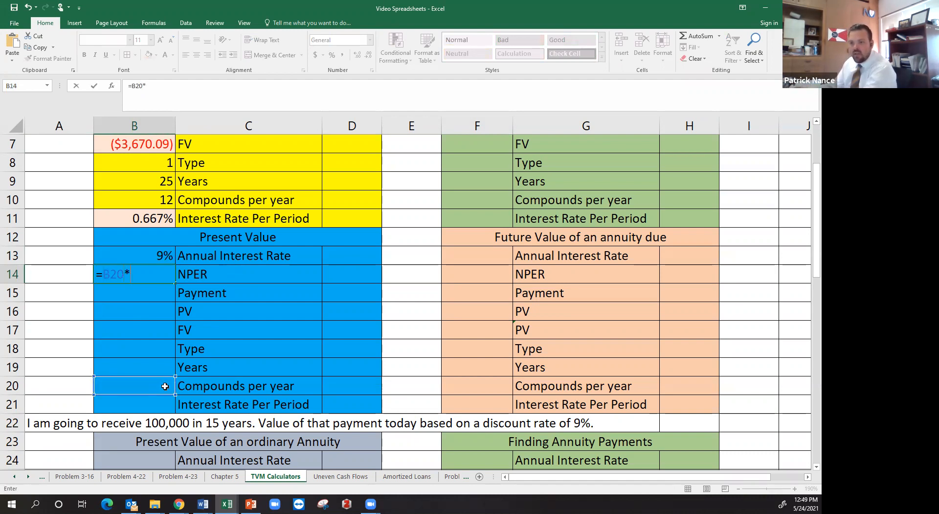
left_click(159, 365)
key("Return")
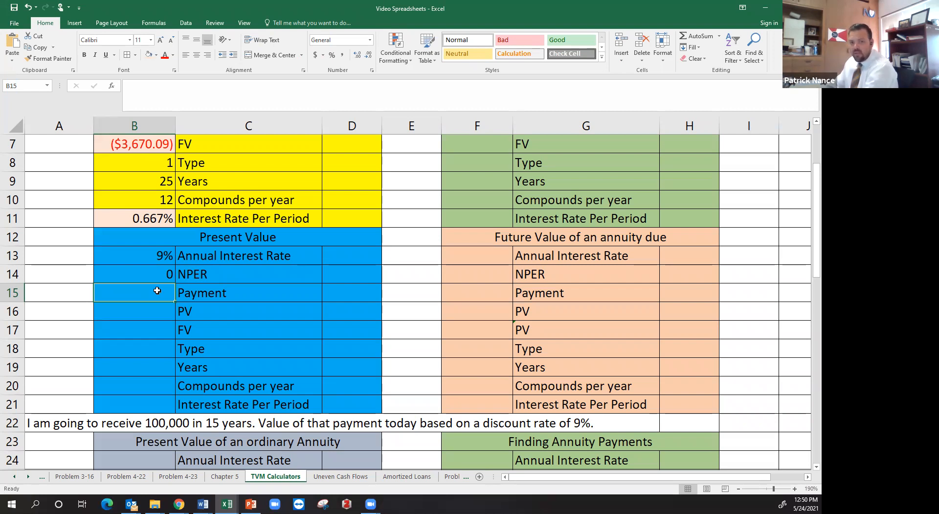
Step: Set the Present Value calculator's Payment in B15 to 0, leaving the PV cell blank
type("0")
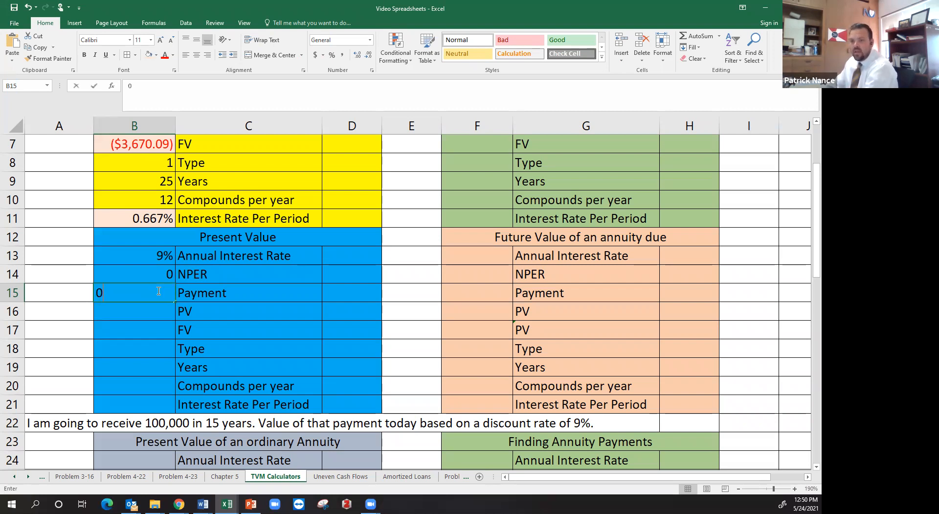
key("Return")
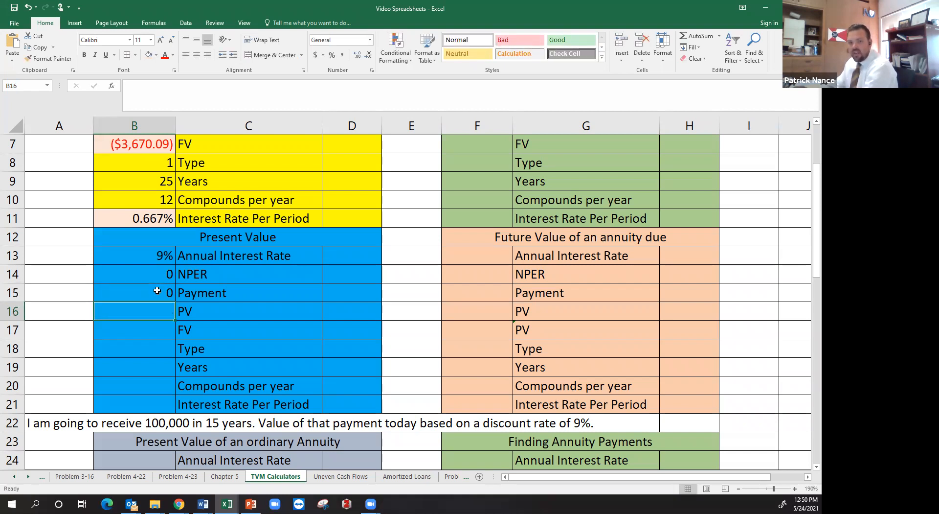
key("Return")
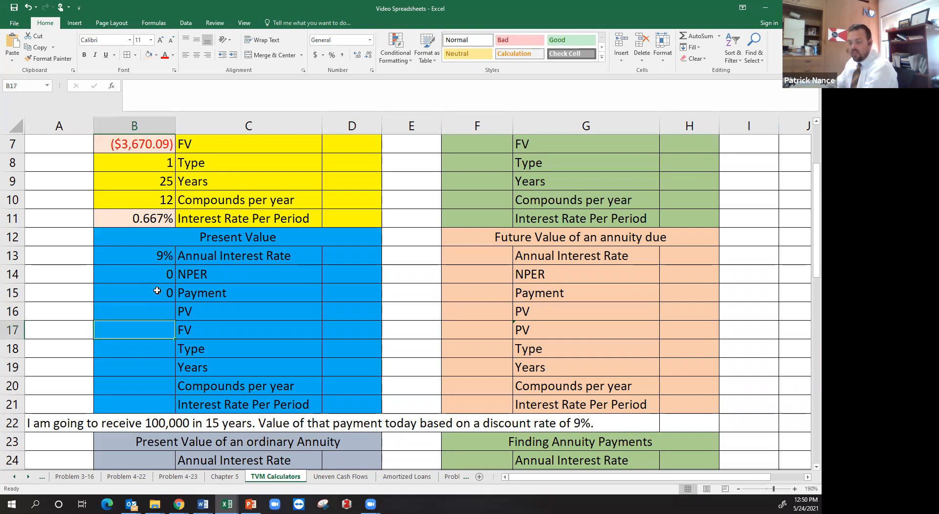
Step: Enter 100000 as the FV in B17 and format it with the comma style
type("10")
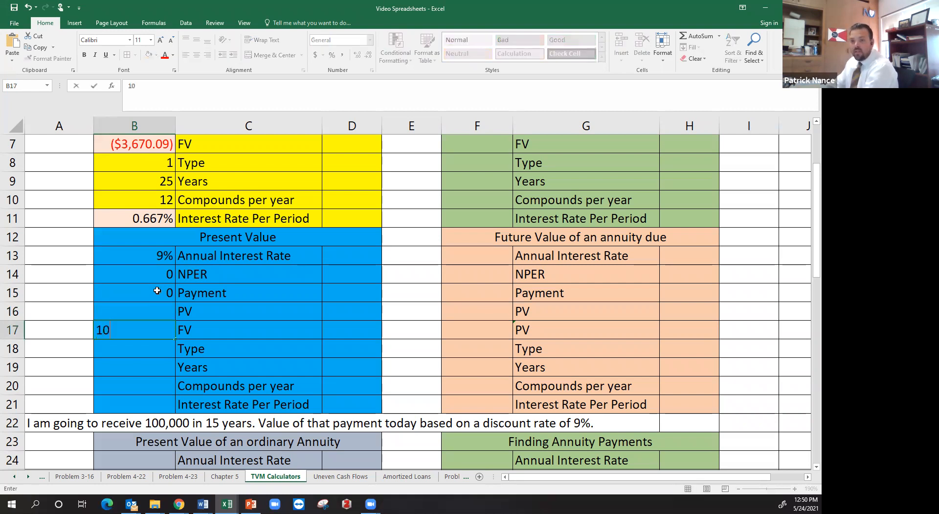
type("0000")
key("Return")
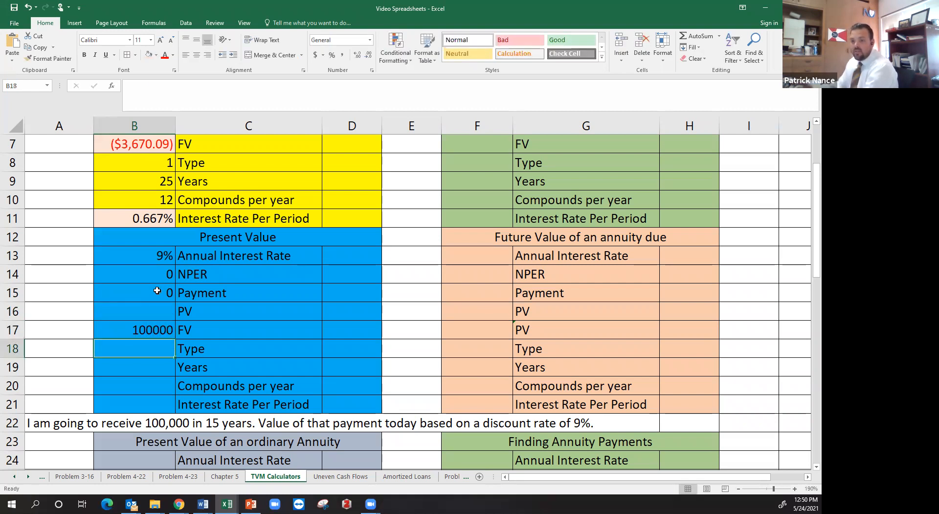
left_click(165, 329)
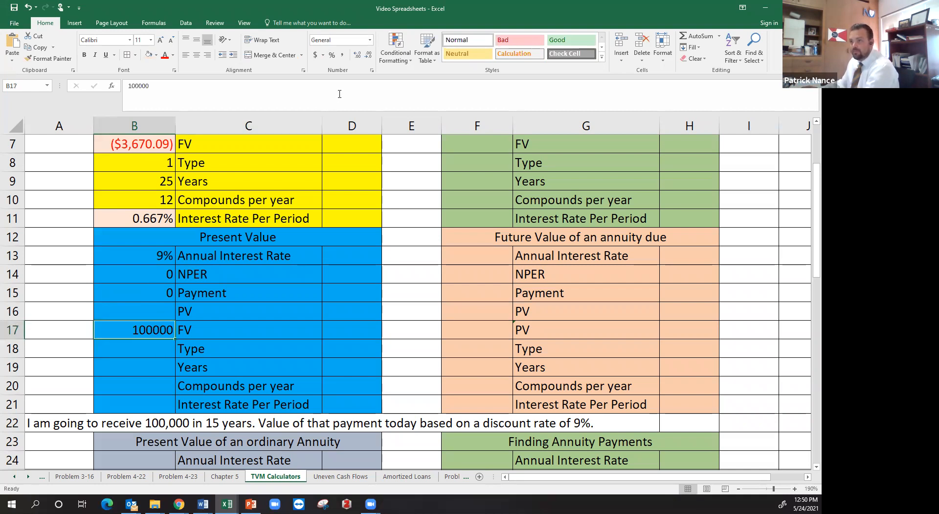
left_click(342, 55)
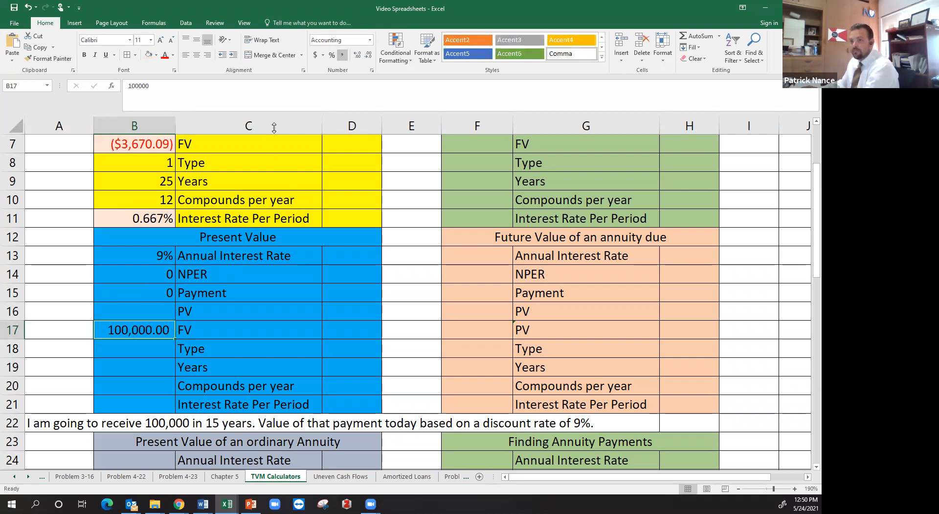
Step: Set the Present Value calculator's Type in B18 to 0
left_click(157, 348)
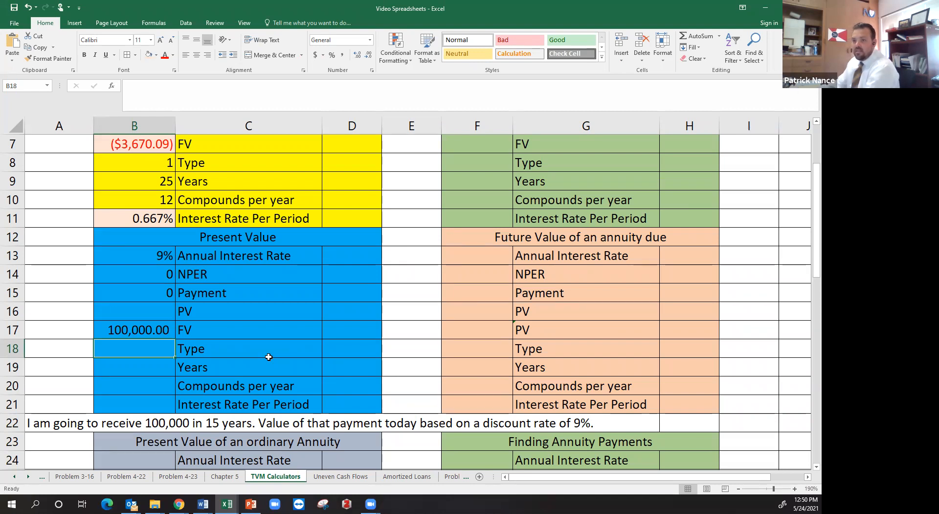
type("0")
key("Return")
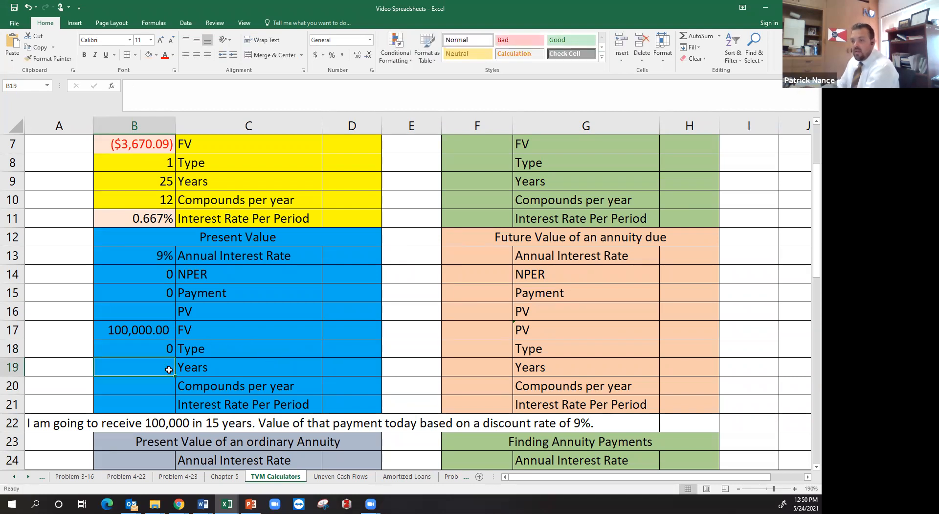
Step: Set Years in B19 to 15 and Compounds per year in B20 to 1
type("15")
key("Return")
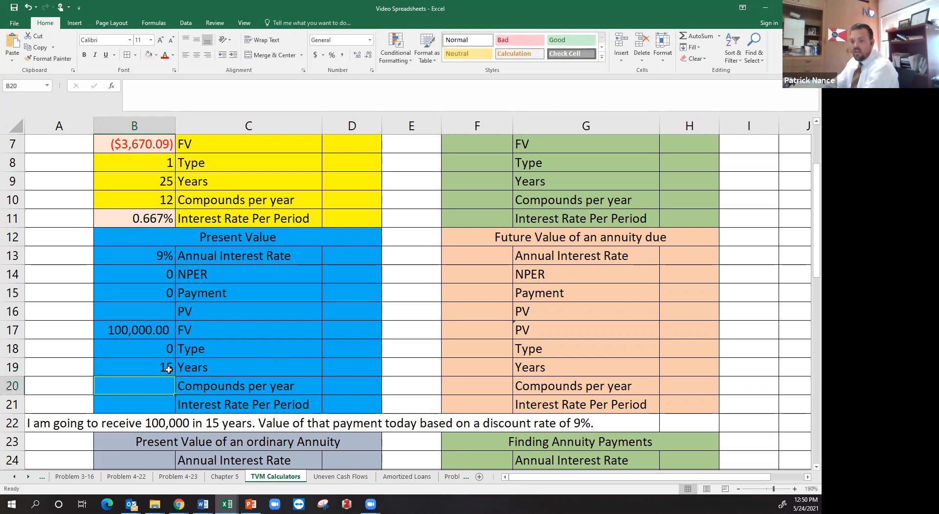
type("1")
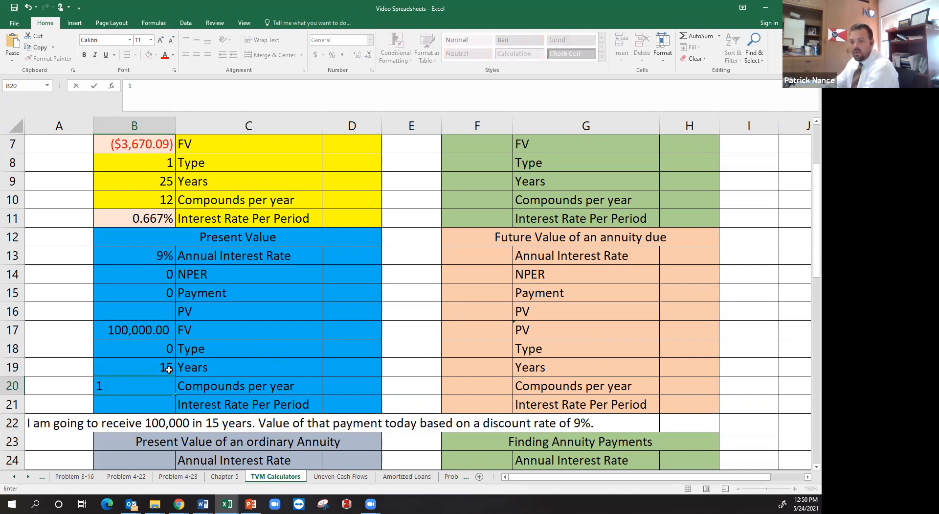
key("Return")
Step: Enter the formula =B13/B20 in B21 as the Present Value calculator's Interest Rate Per Period
type("=")
key("Up")
key("Up")
key("Up")
key("Up")
key("Up")
key("Up")
key("Up")
key("Up")
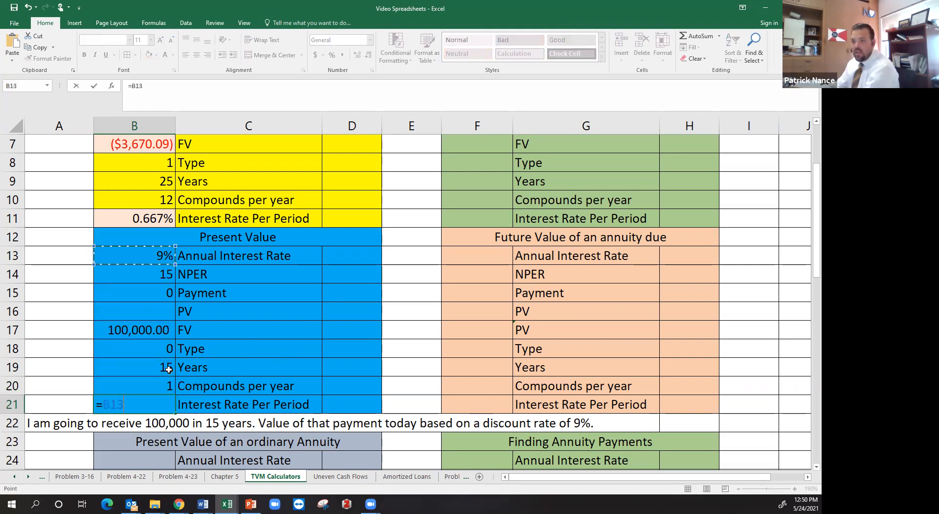
type("/")
key("Up")
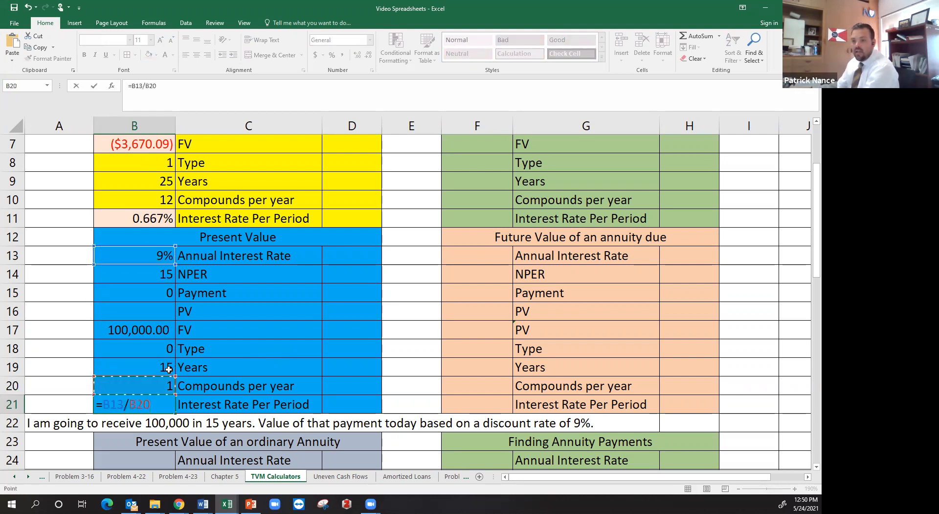
key("Return")
Step: Format the Present Value calculator's Interest Rate Per Period in B21 as a percentage with two decimals
left_click(168, 405)
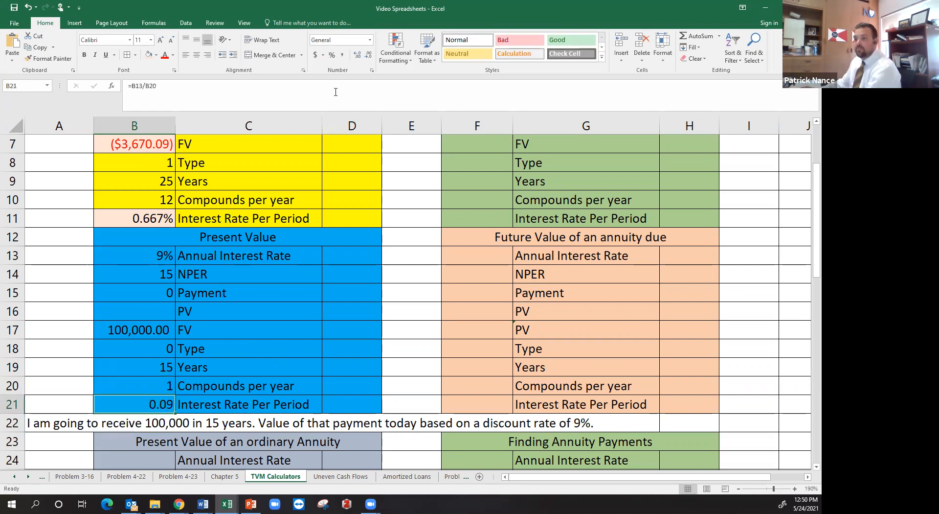
left_click(331, 54)
left_click(357, 55)
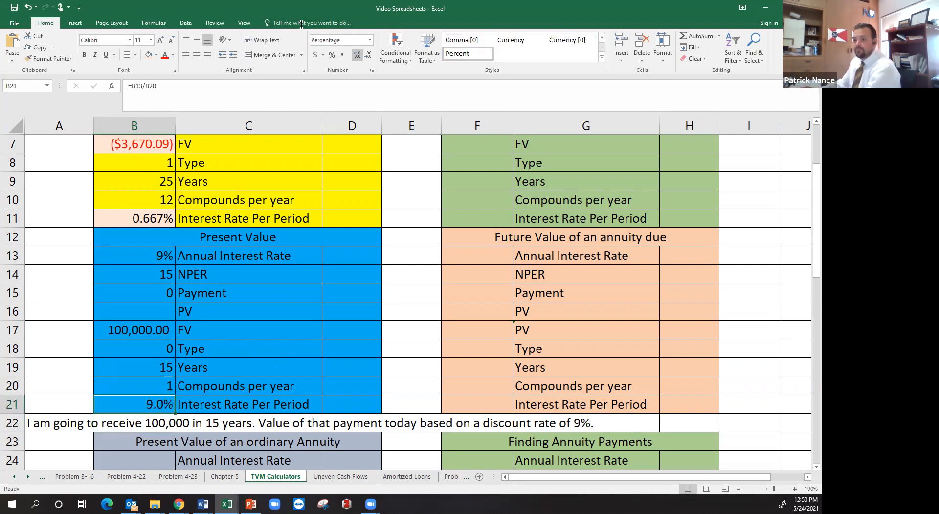
left_click(357, 55)
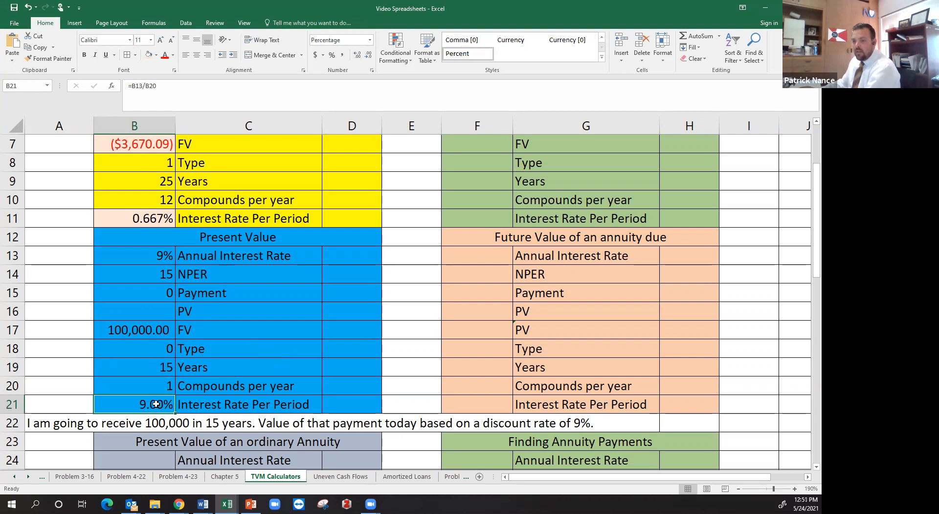
Step: Start a PV function in B16, open its function arguments, and set Rate to B21
left_click(170, 310)
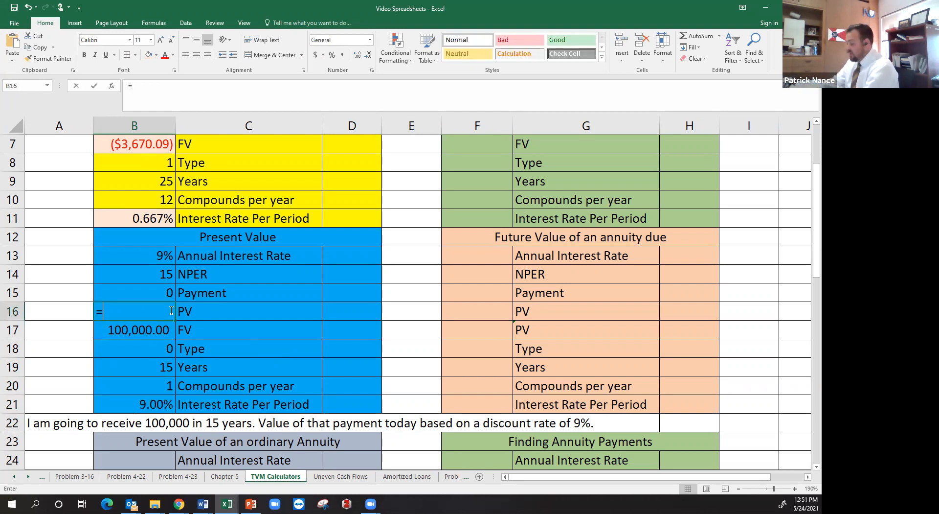
type("=pv(")
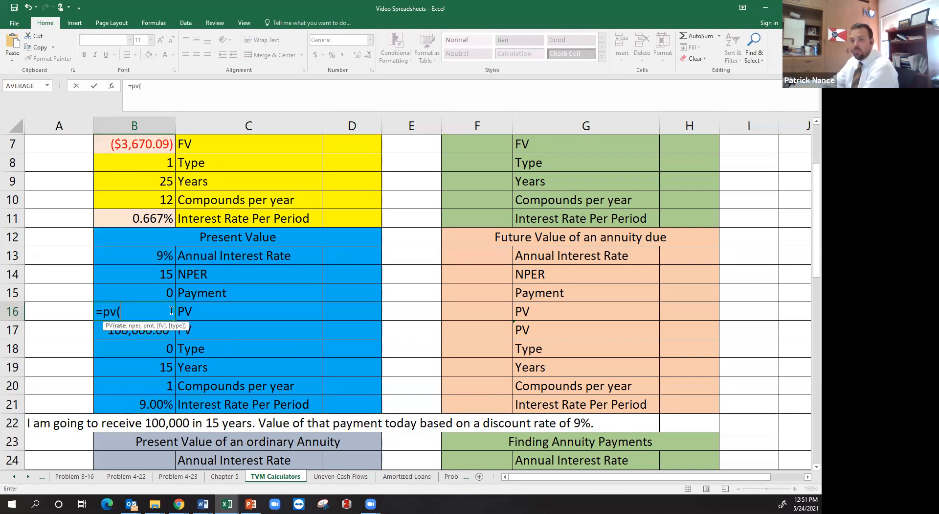
left_click(112, 87)
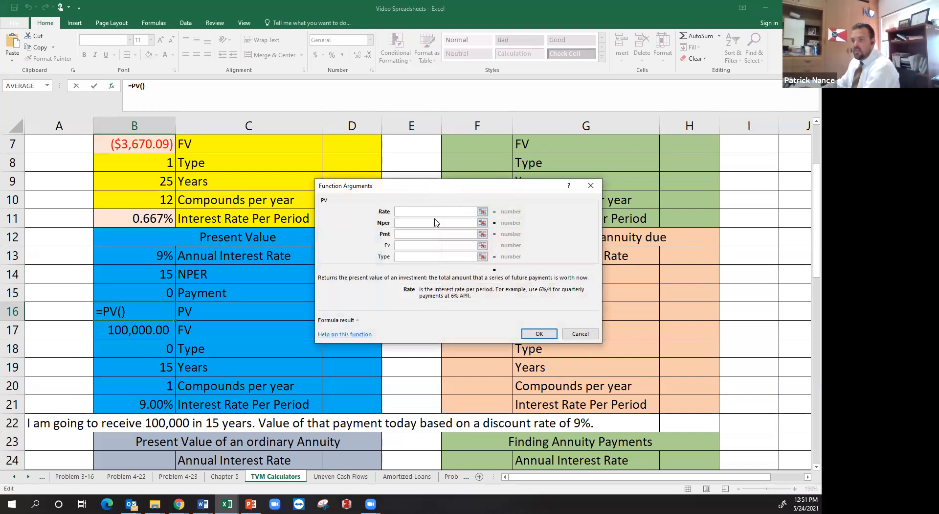
left_click_drag(428, 194, 433, 226)
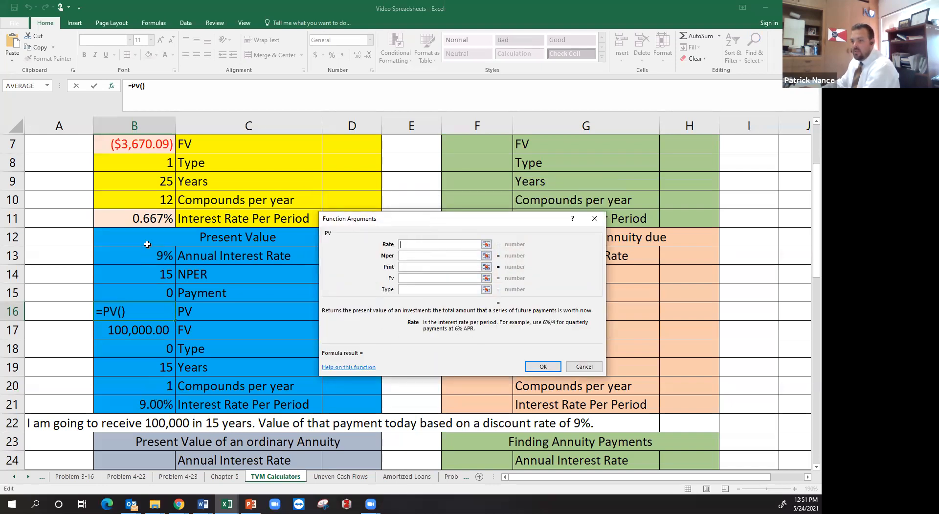
left_click(150, 402)
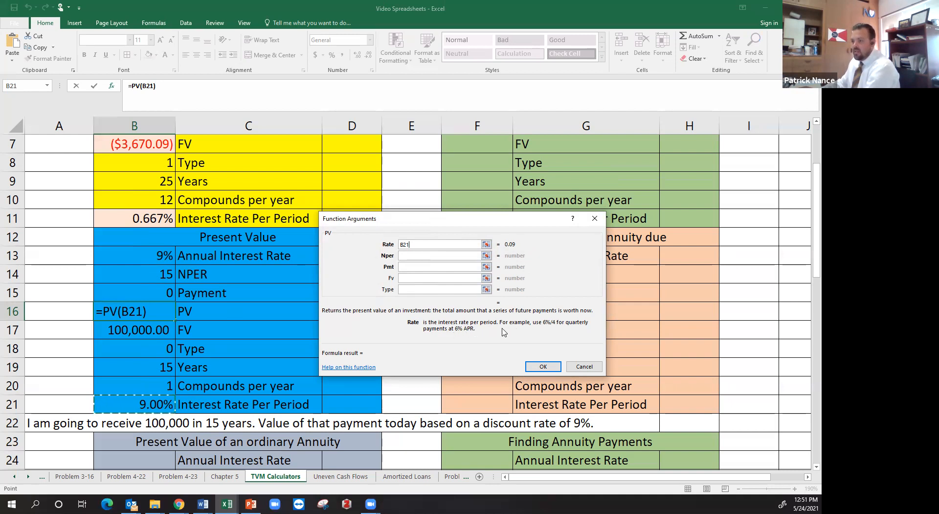
Step: Complete the PV function in B16 with Nper B14, Pmt B15, Fv B17 and Type B18
left_click(430, 256)
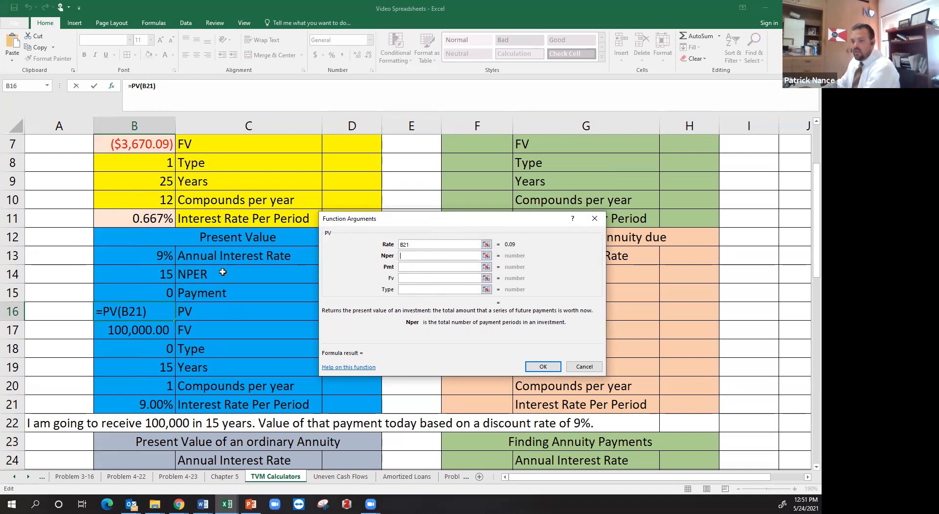
left_click(157, 275)
left_click(414, 267)
left_click(145, 290)
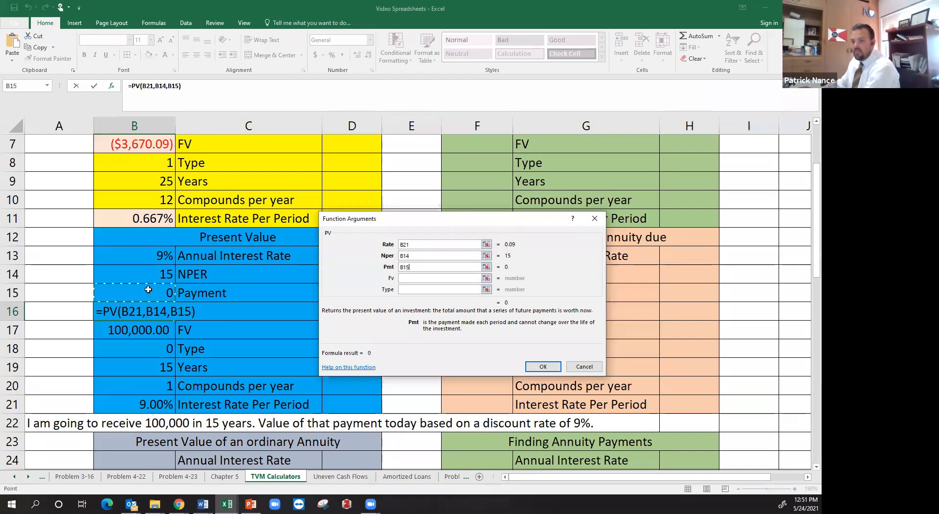
left_click(406, 277)
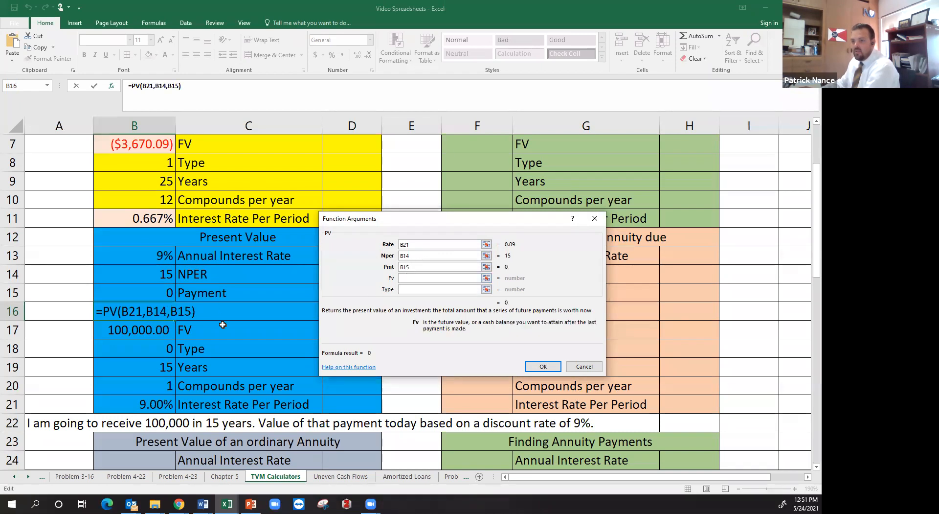
left_click(159, 331)
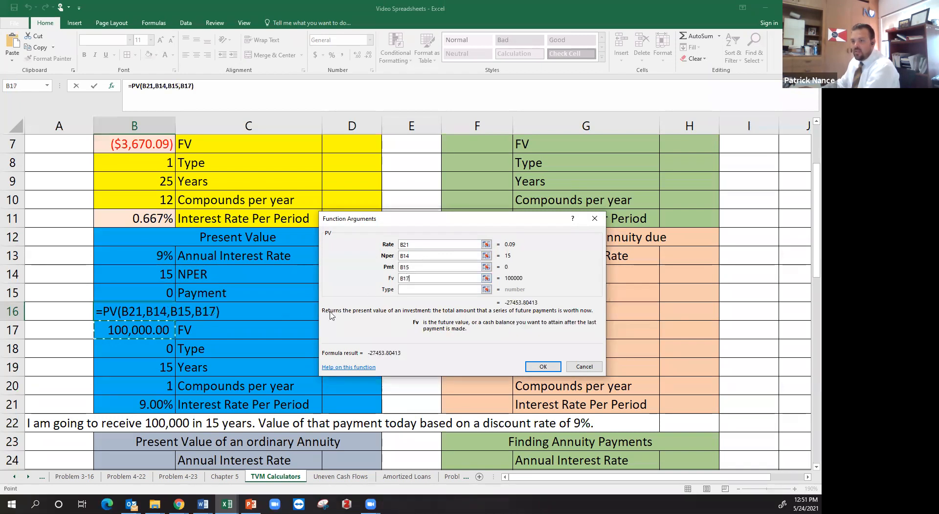
left_click(418, 290)
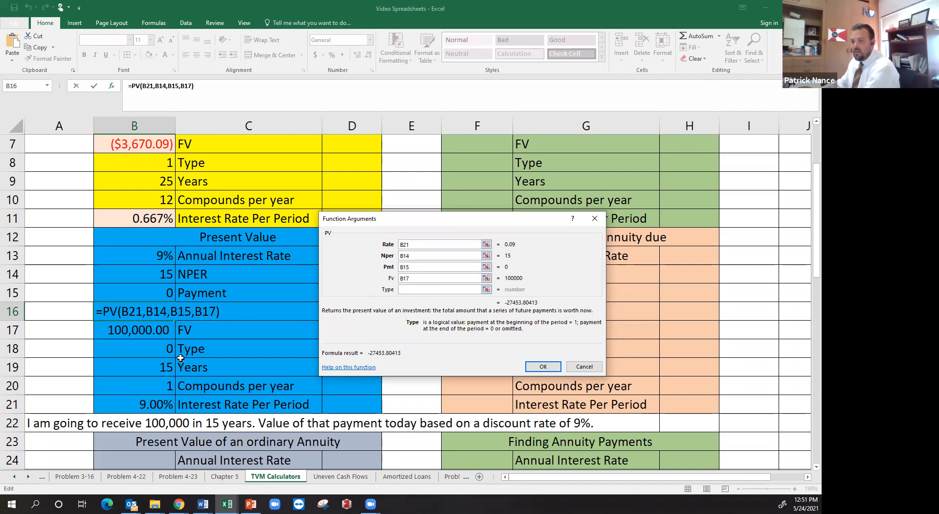
left_click(164, 349)
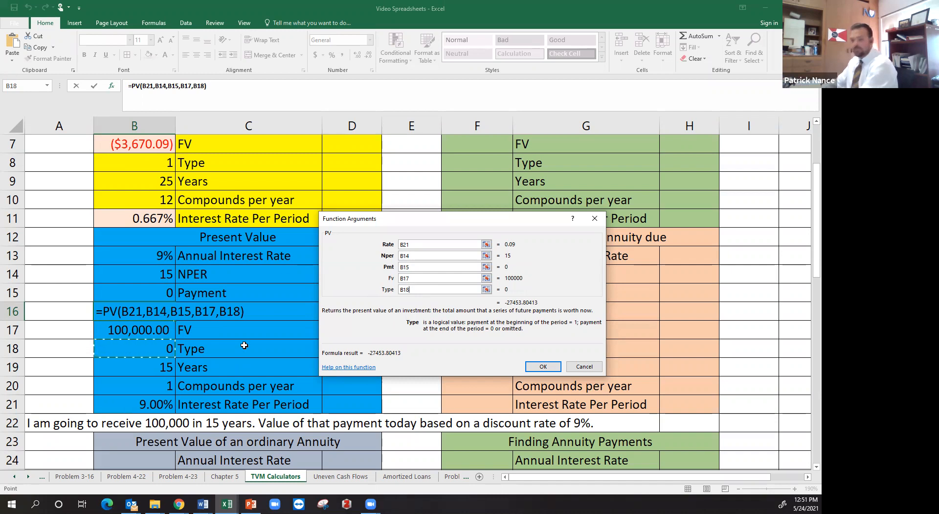
key("Return")
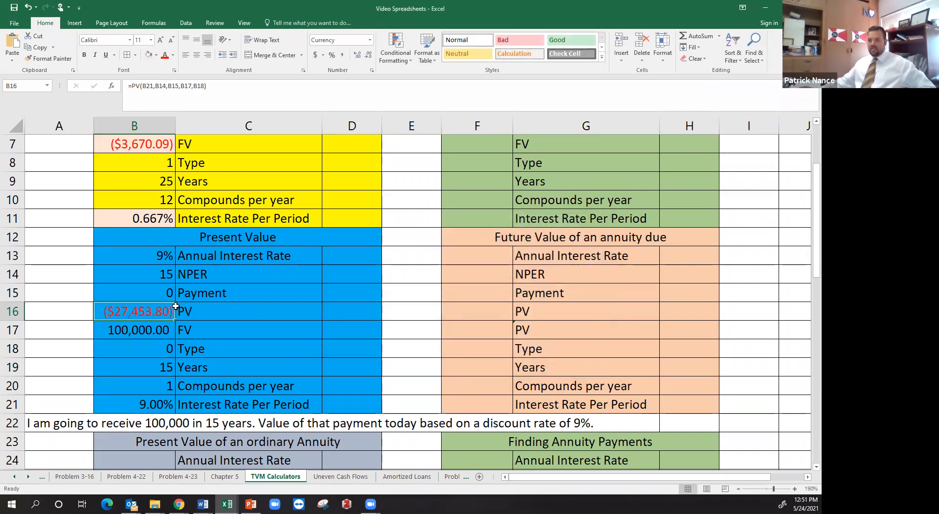
Step: Highlight the Present Value calculator's formula cells B16, B14 and B21 with the light peach fill used in the Future Value calculator
left_click(148, 55)
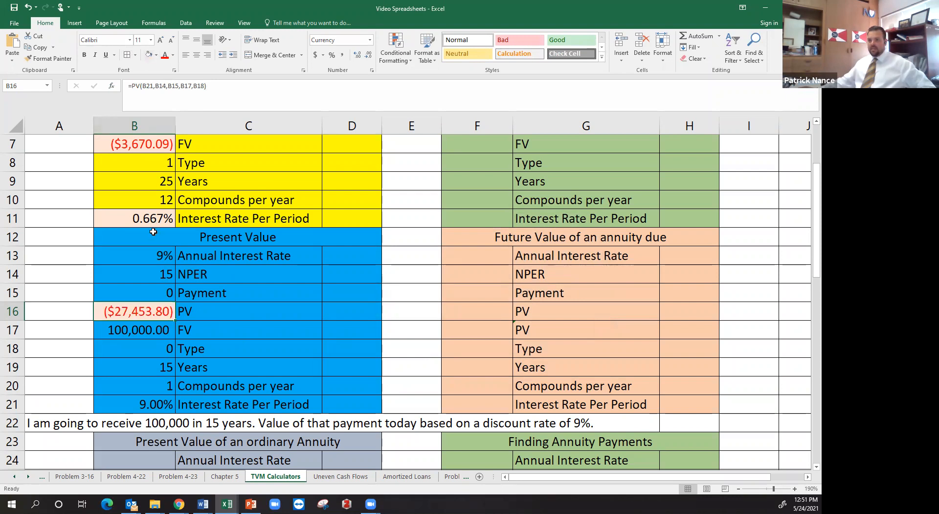
left_click(157, 256)
left_click(155, 269)
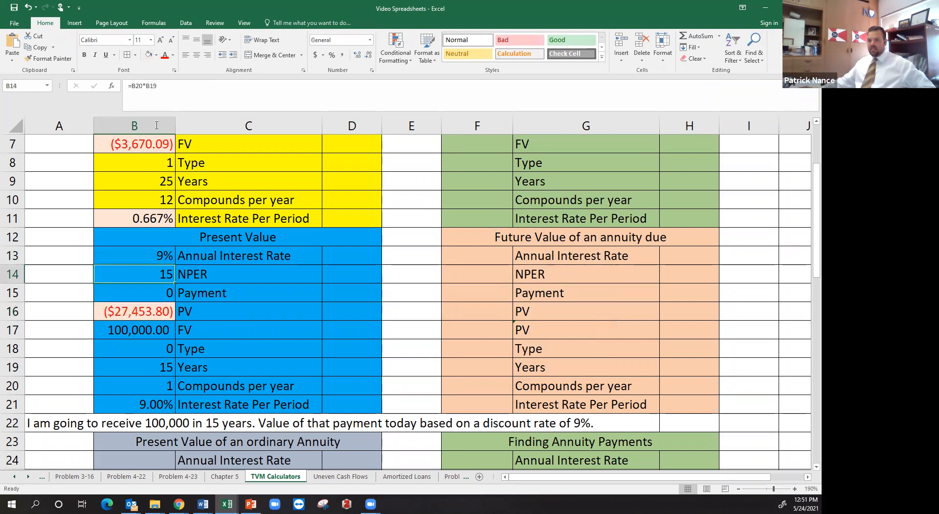
left_click(148, 55)
left_click(152, 401)
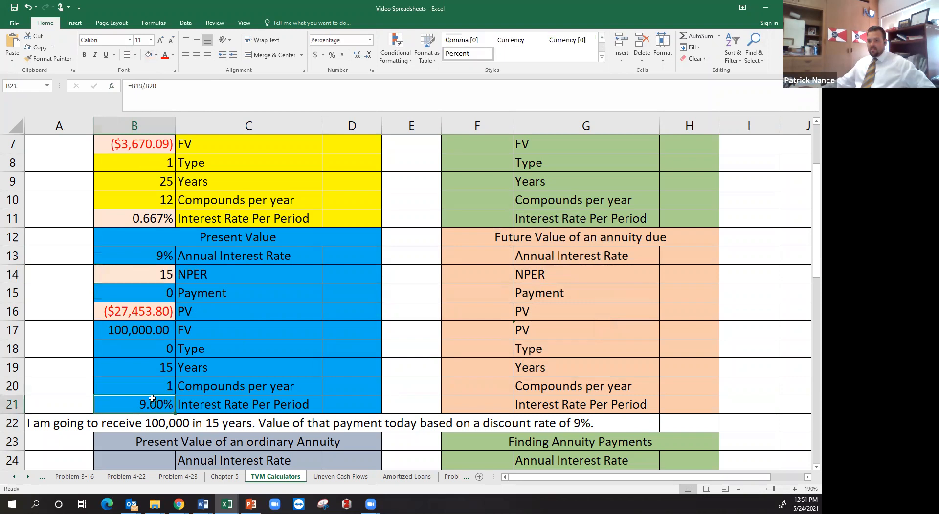
left_click(149, 55)
Step: Examine the PV formula in B16 and compare the Present Value calculator with the Future Value calculator's inputs
scroll(186, 340, "up", 2)
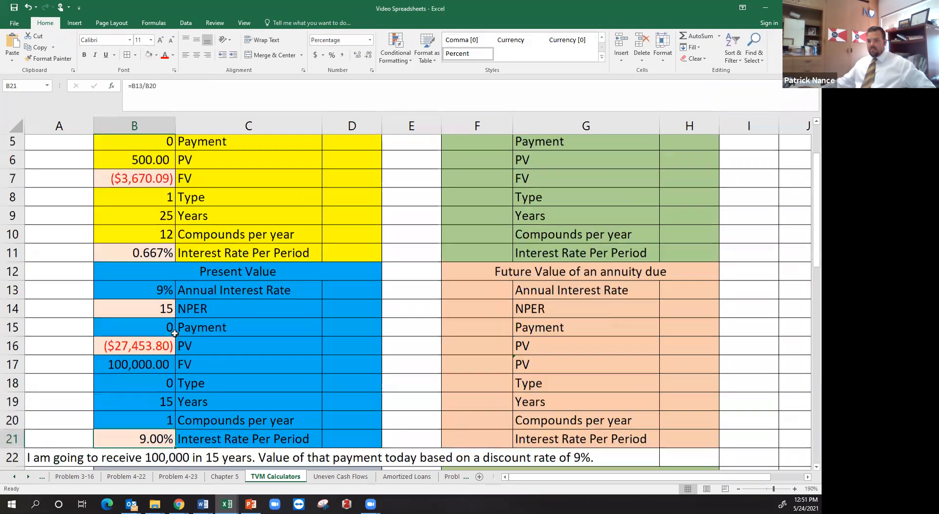
scroll(186, 340, "down", 3)
scroll(186, 340, "up", 1)
scroll(186, 340, "up", 1)
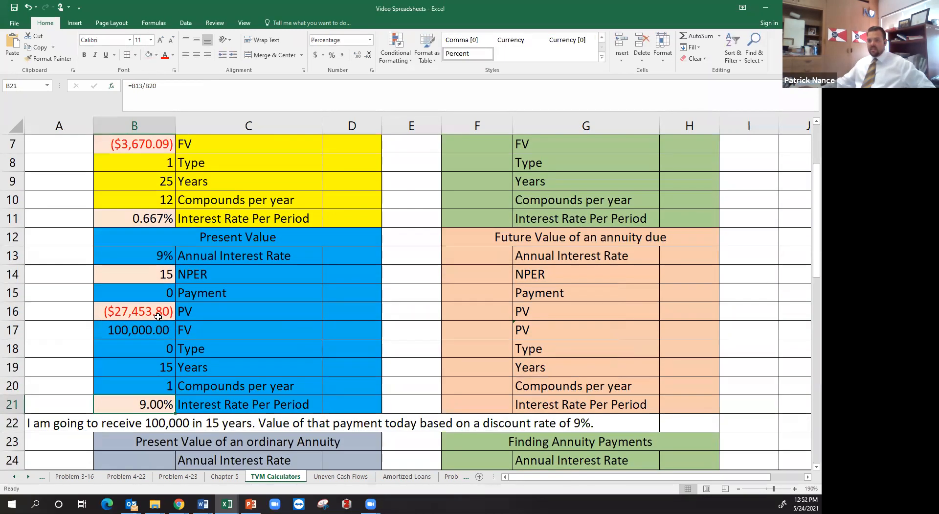
left_click(140, 314)
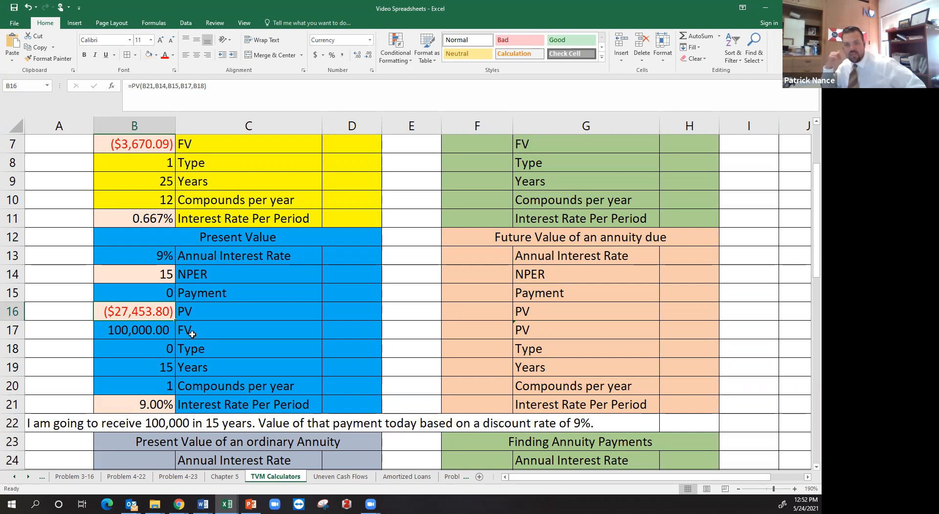
scroll(192, 334, "up", 2)
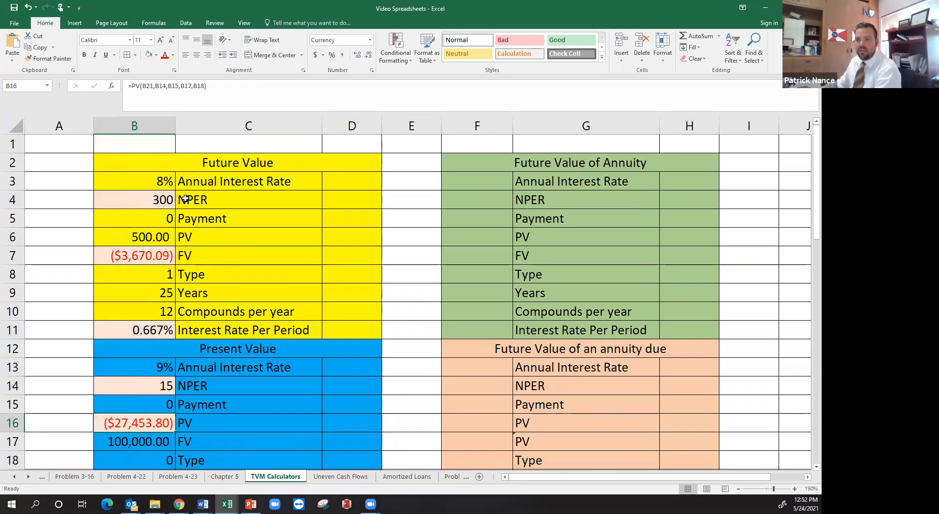
left_click(146, 182)
scroll(342, 264, "down", 1)
scroll(357, 235, "up", 1)
scroll(193, 297, "down", 1)
scroll(193, 298, "down", 2)
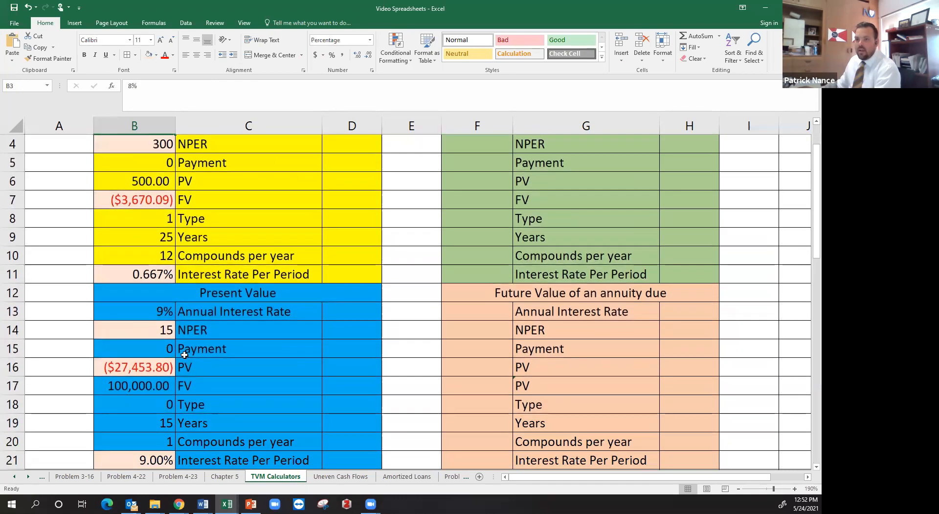
scroll(137, 317, "up", 1)
left_click(157, 179)
scroll(184, 236, "up", 1)
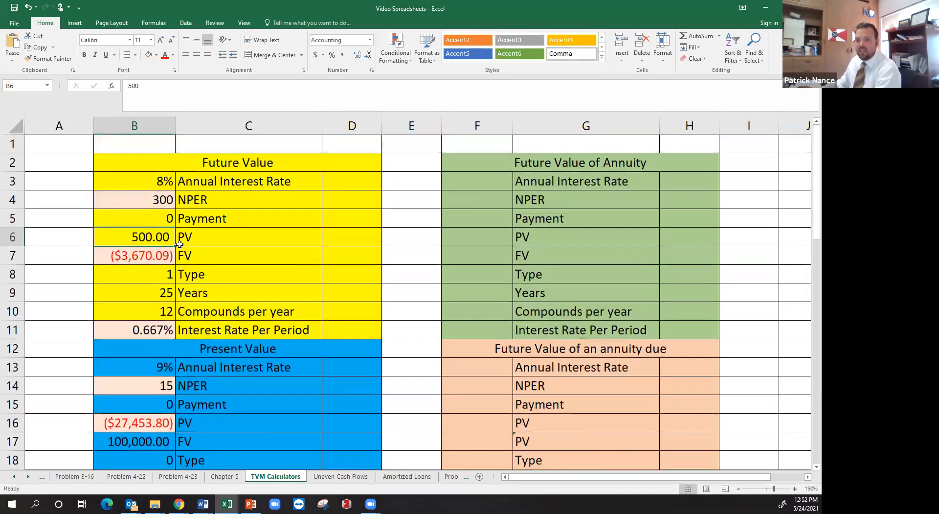
Step: Set the Future Value calculator's Annual Interest Rate in B3 to 9%
left_click(165, 180)
type("9")
key("Return")
key("Return")
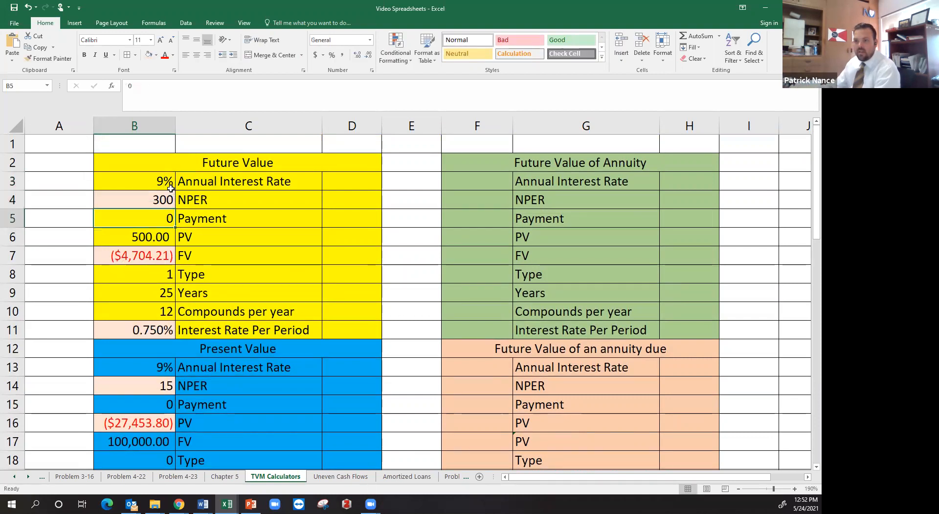
Step: Set the Future Value calculator's PV in B6 to 27453.80
key("Return")
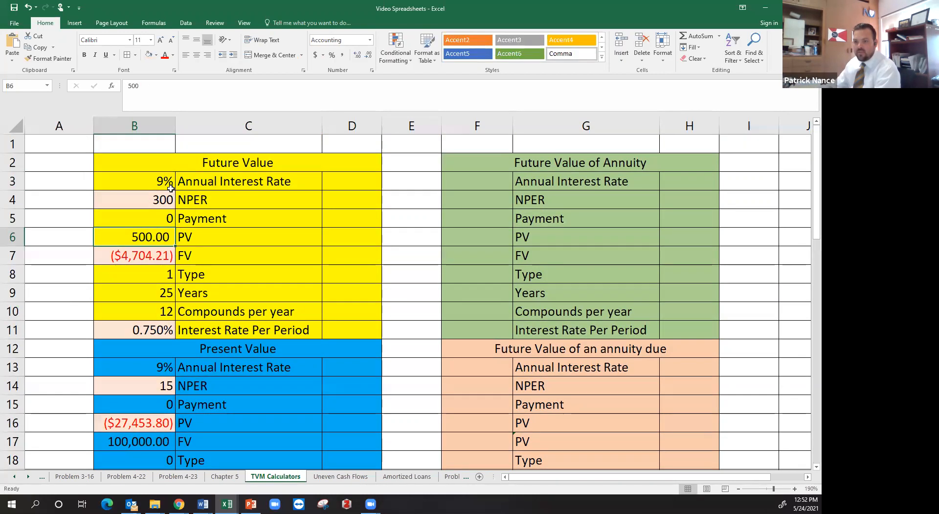
type("1")
key("Escape")
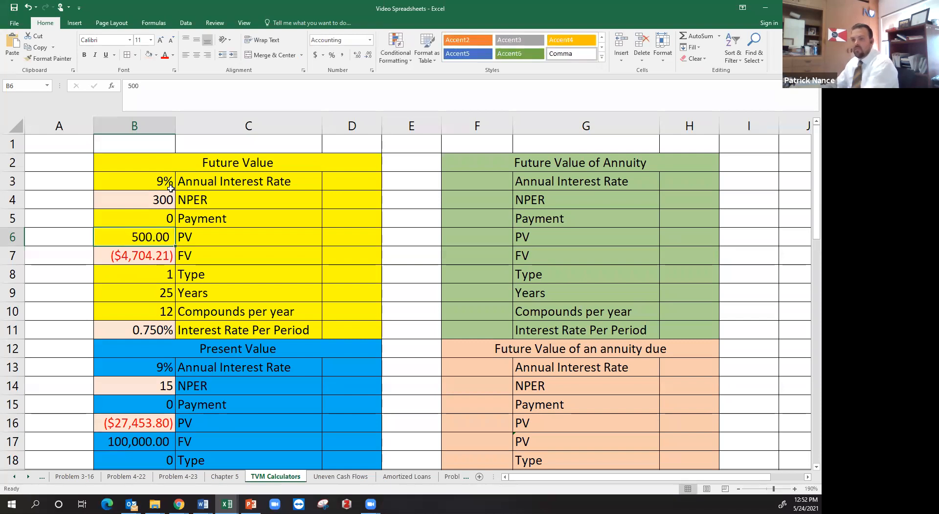
type("2")
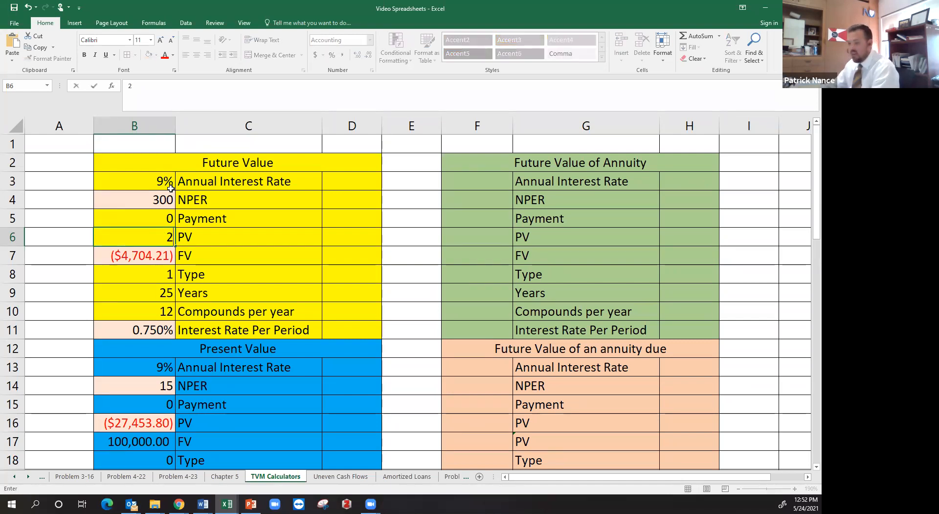
type("7453.80")
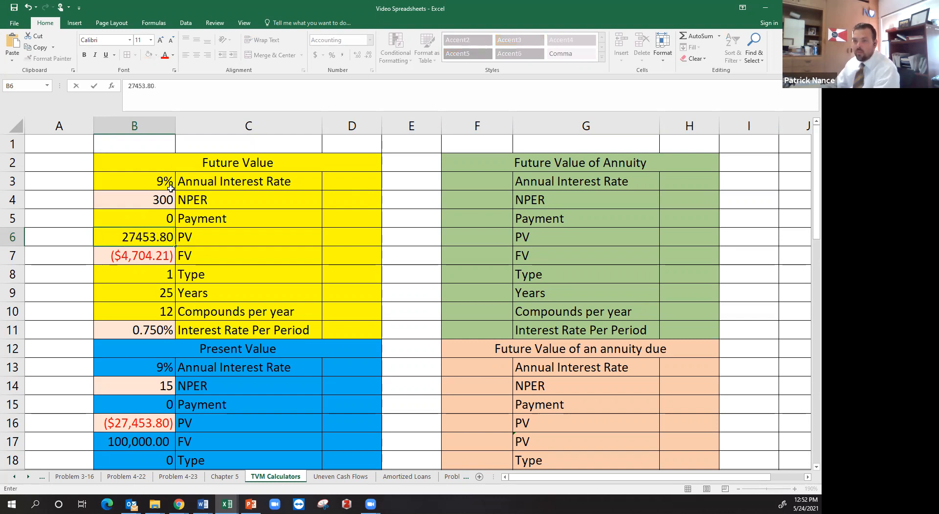
key("Return")
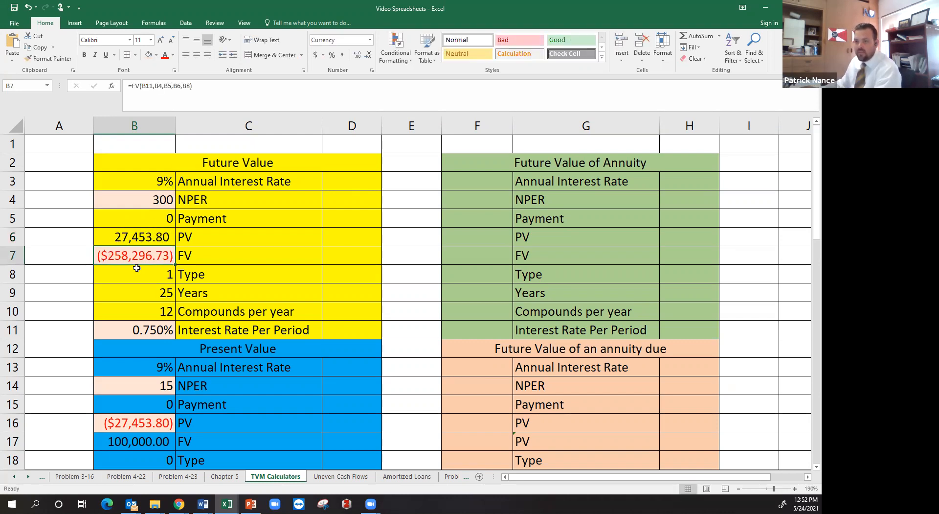
Step: Set the Future Value calculator's Type in B8 to 0
left_click(150, 279)
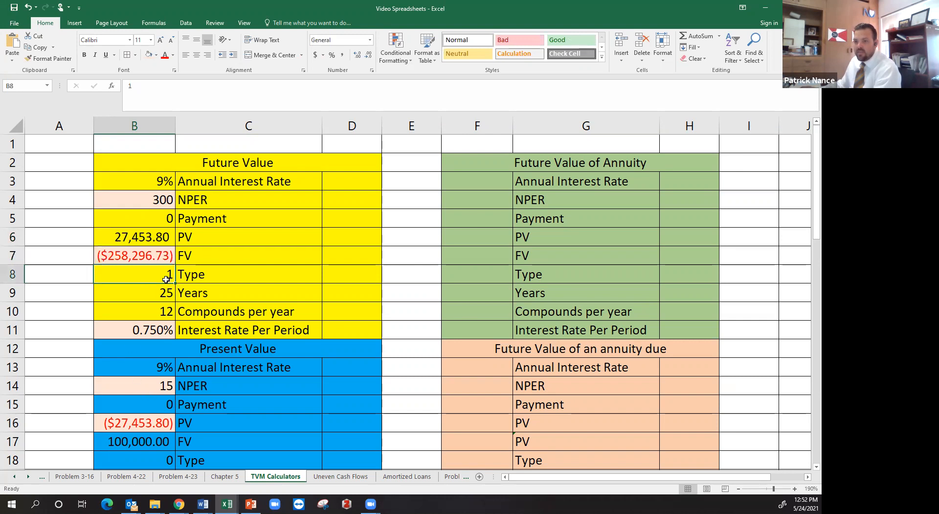
type("0")
key("Return")
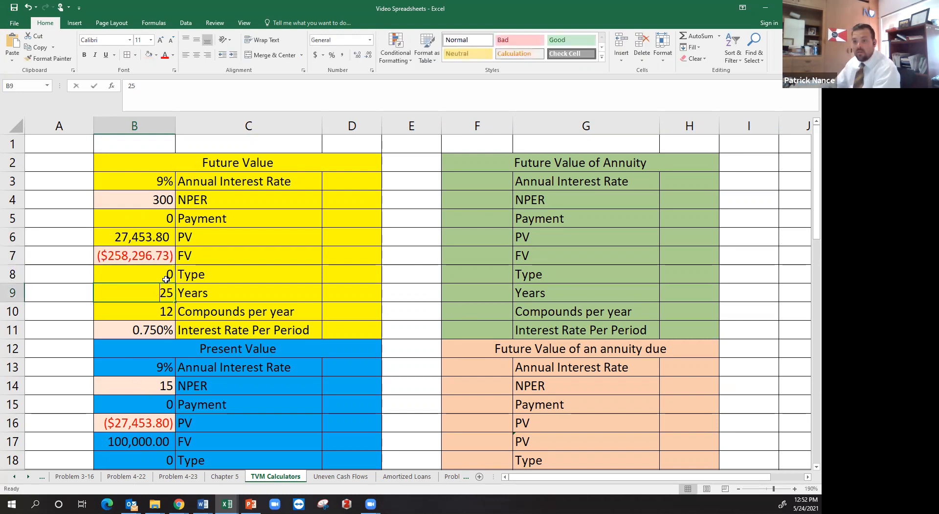
Step: Set the Future Value calculator's Years in B9 to 15 and Compounds per year in B10 to 1
type("15")
key("Return")
type("1")
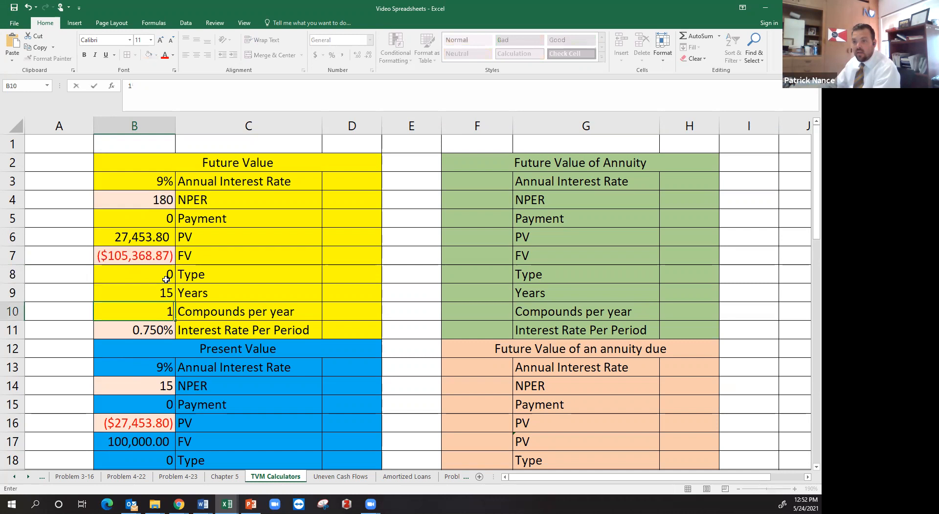
key("Return")
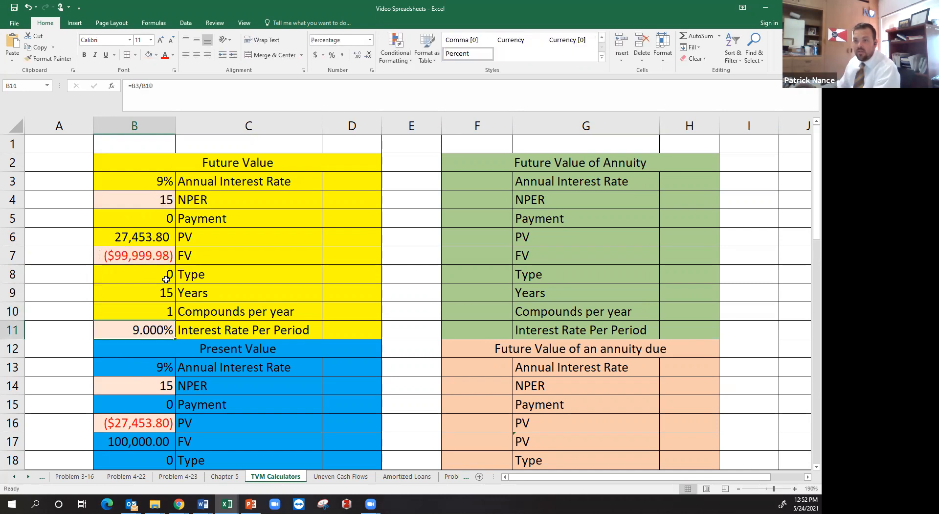
Step: Compare the Future Value calculator's FV, PV and Interest Rate Per Period with the Present Value calculator's PV and FV cells
left_click(156, 256)
scroll(156, 252, "down", 2)
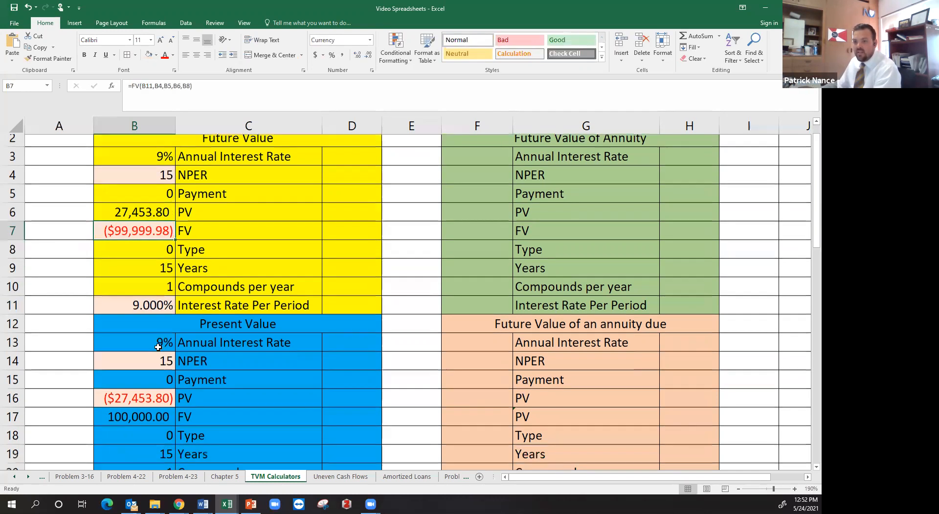
scroll(189, 296, "up", 2)
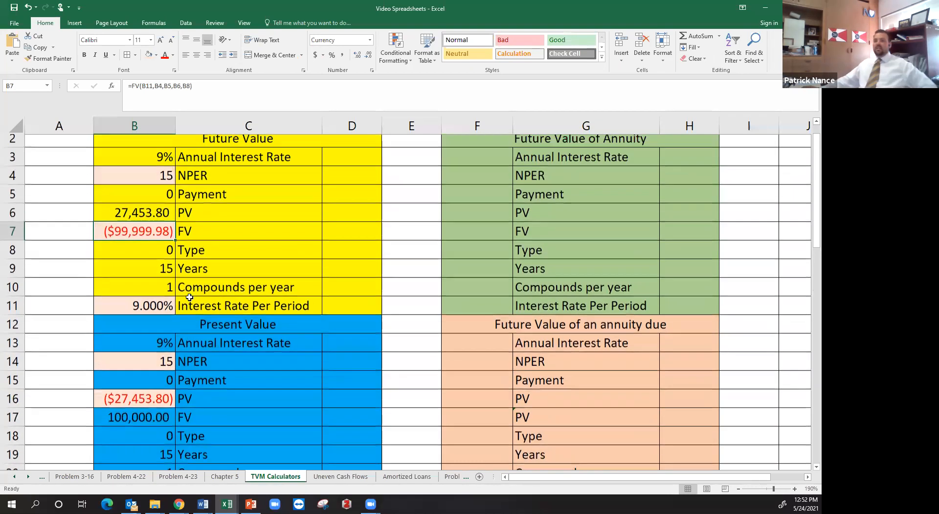
scroll(186, 313, "down", 2)
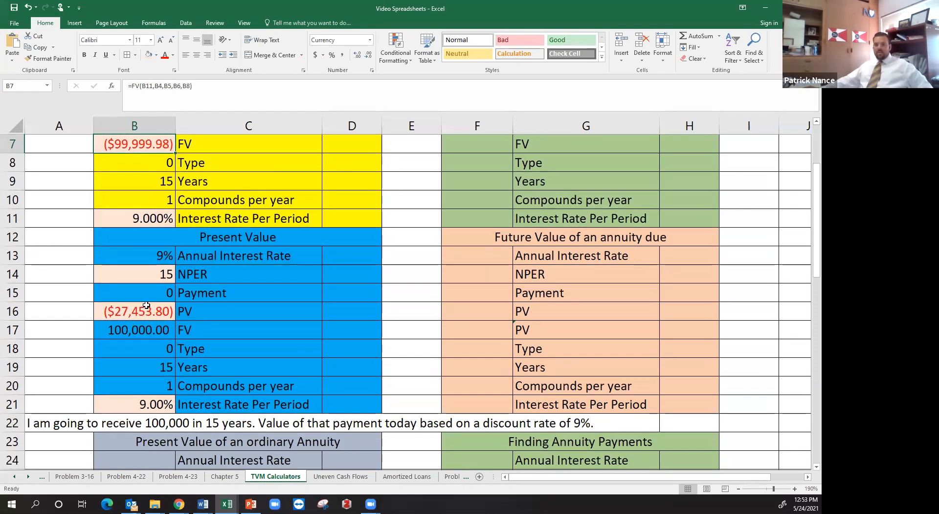
left_click(151, 333)
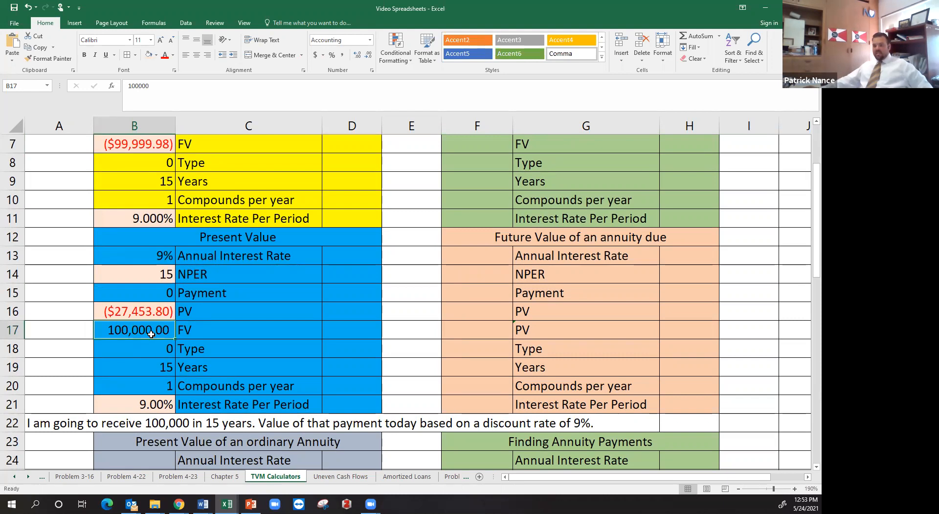
left_click(149, 308)
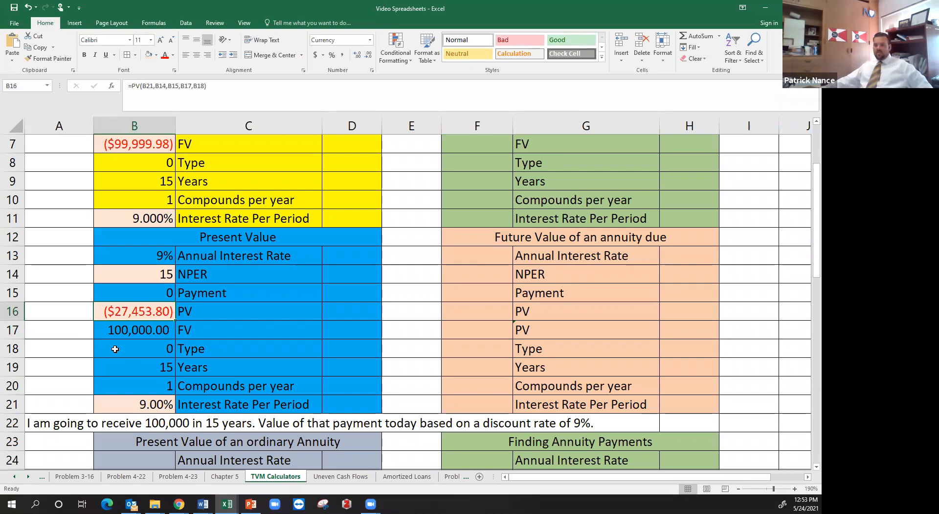
scroll(120, 349, "up", 2)
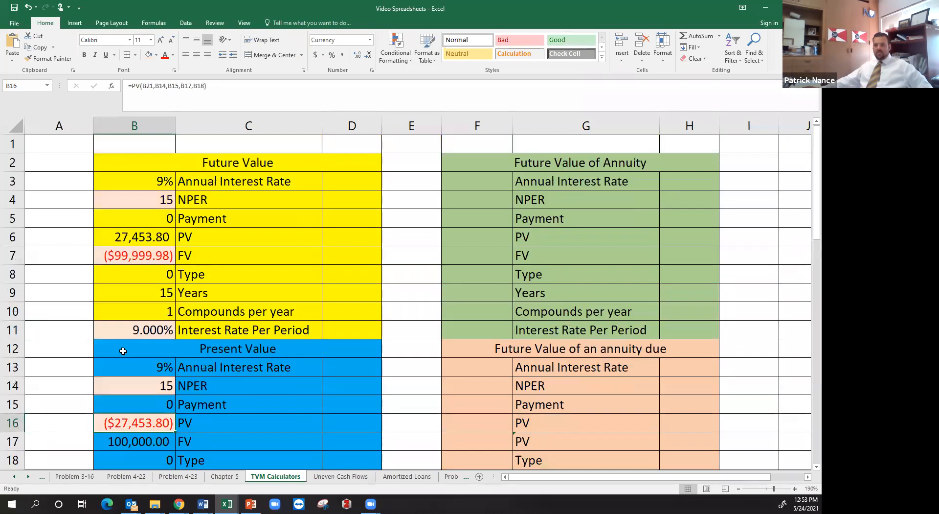
left_click(155, 234)
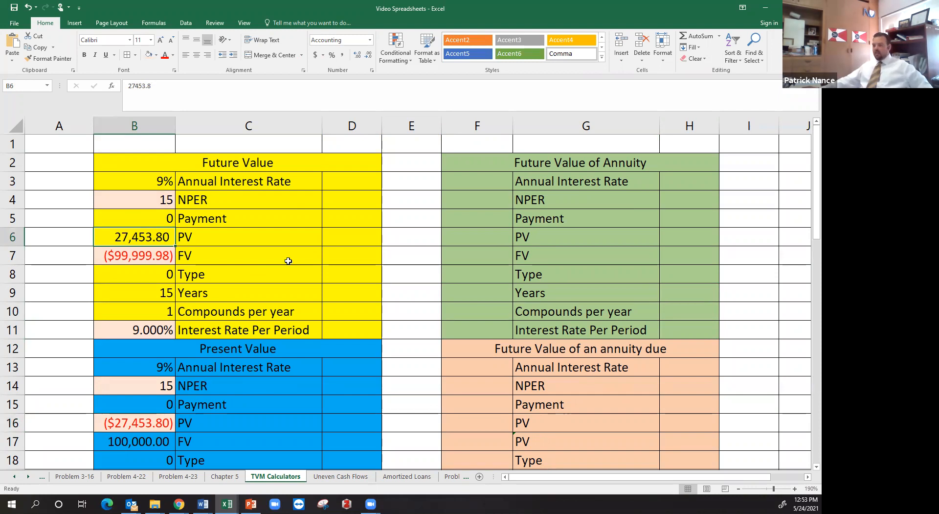
left_click(172, 329)
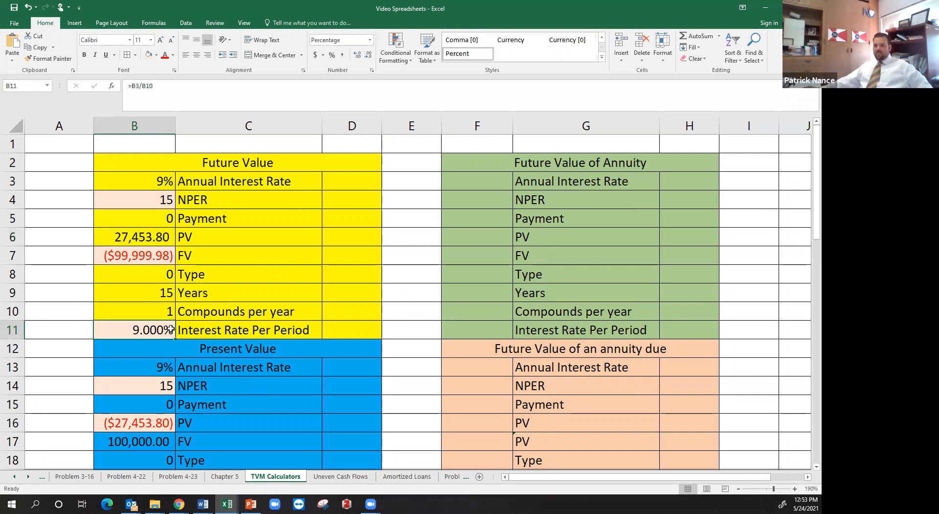
left_click(154, 260)
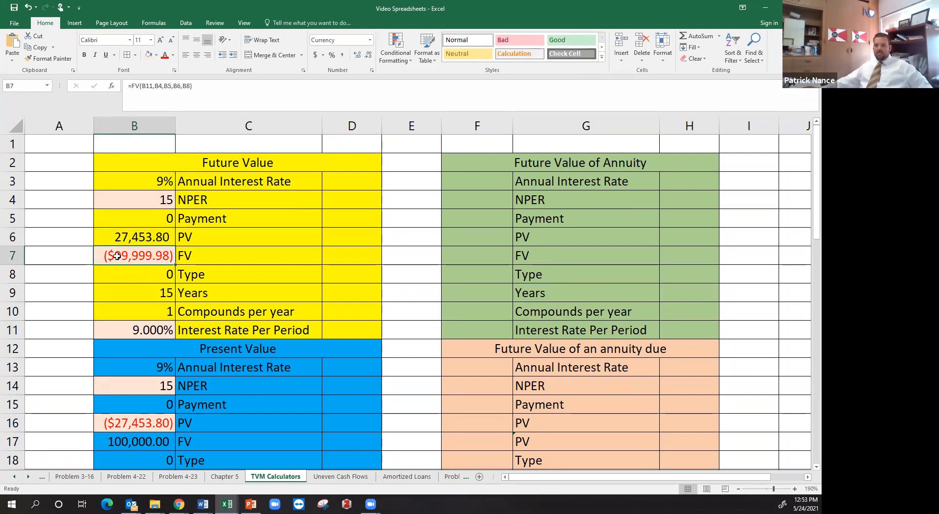
scroll(141, 316, "down", 1)
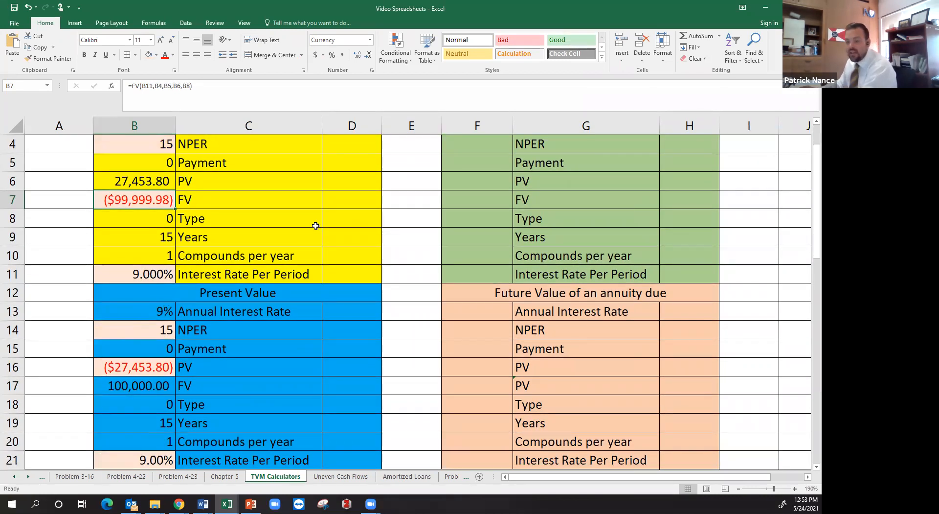
scroll(314, 225, "down", 1)
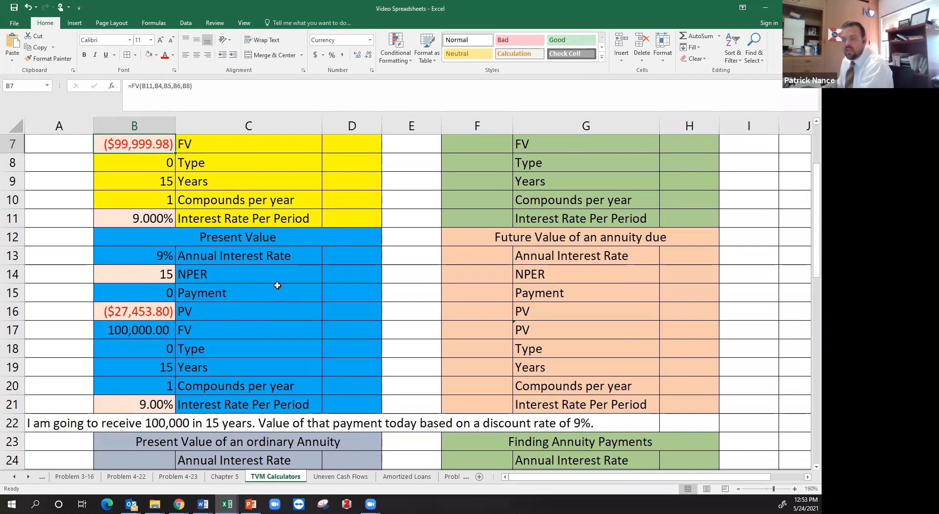